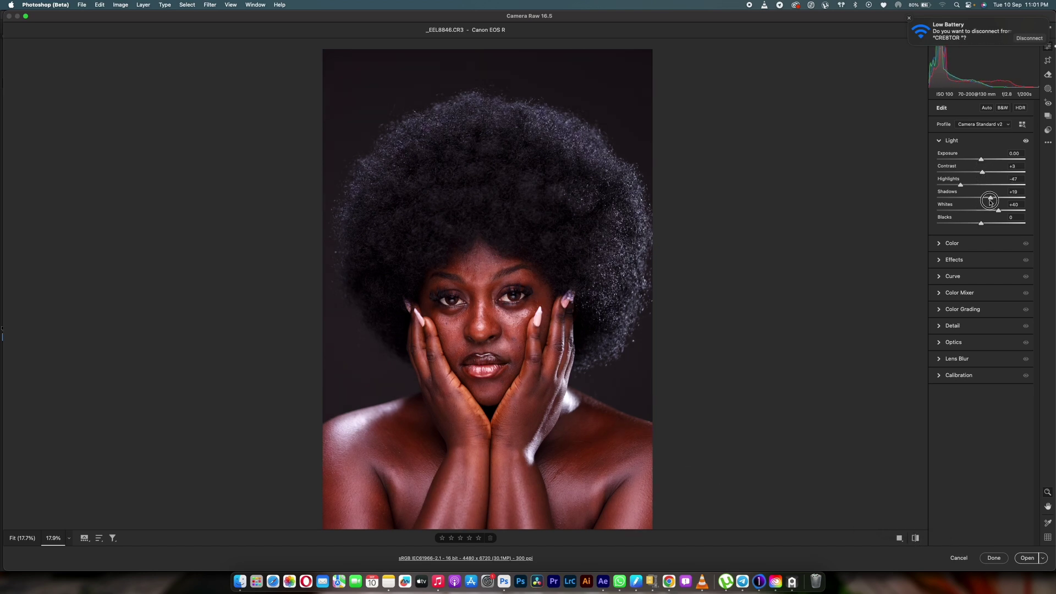
# Fine-tune the raw portrait's light adjustments in Camera Raw and crop the photo opened from it to a 4:5 ratio
pyautogui.moveTo(990, 202); pyautogui.dragTo(976, 223)
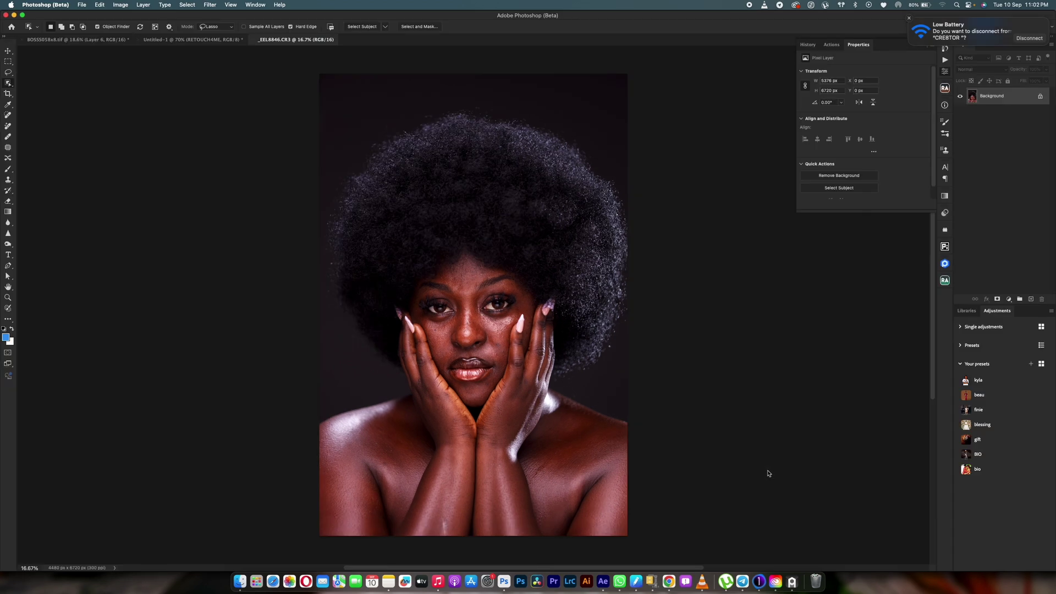
pyautogui.press('c')
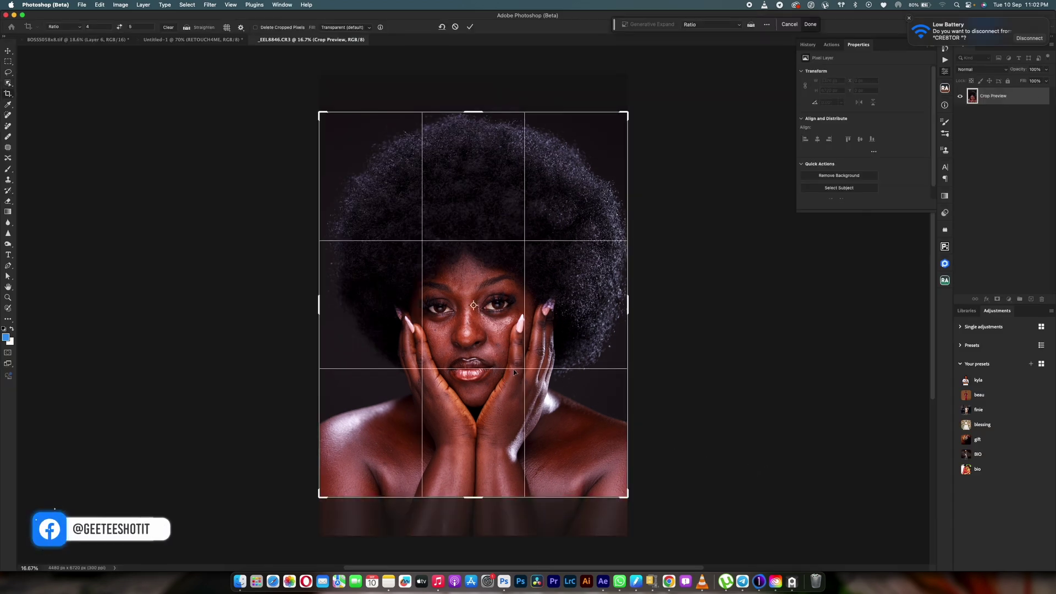
pyautogui.click(470, 26)
pyautogui.scroll(-3, 496, 330)
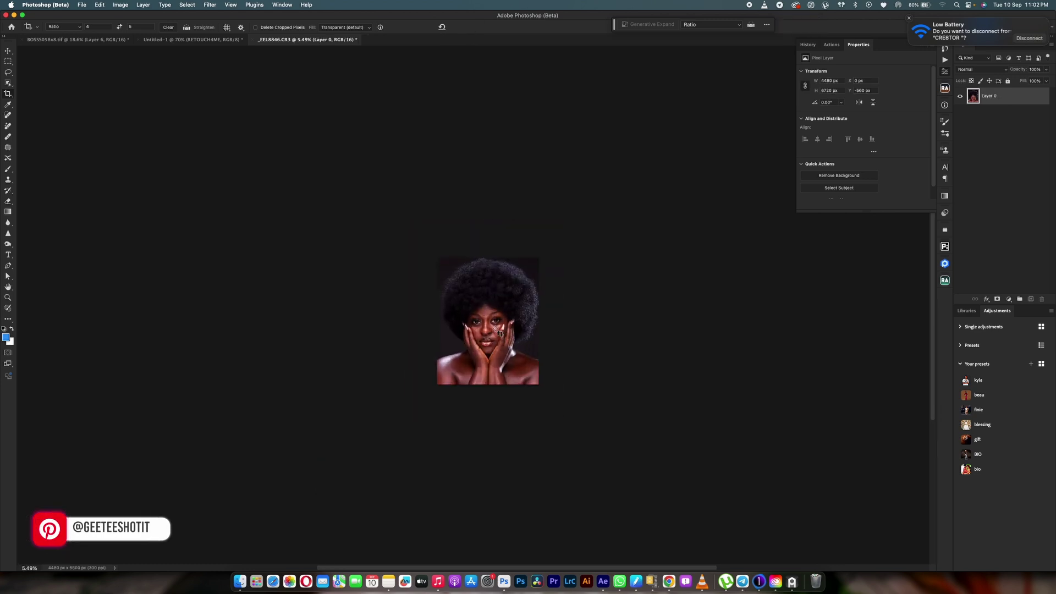
pyautogui.scroll(5, 497, 331)
pyautogui.scroll(-2, 499, 333)
pyautogui.scroll(-3, 500, 333)
pyautogui.scroll(2, 499, 333)
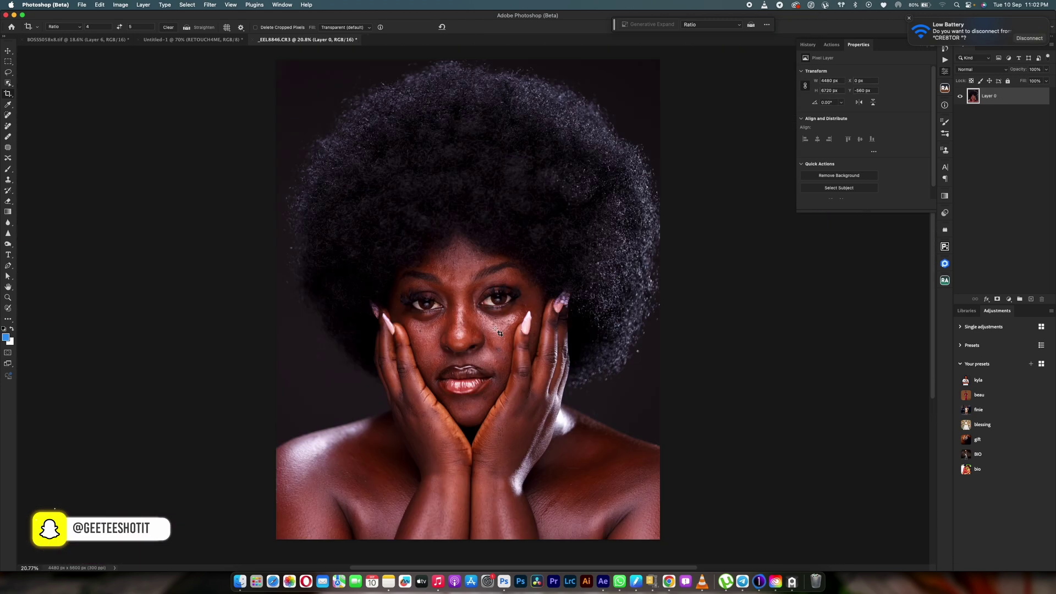
pyautogui.scroll(-3, 499, 333)
pyautogui.scroll(2, 499, 333)
pyautogui.scroll(-3, 500, 333)
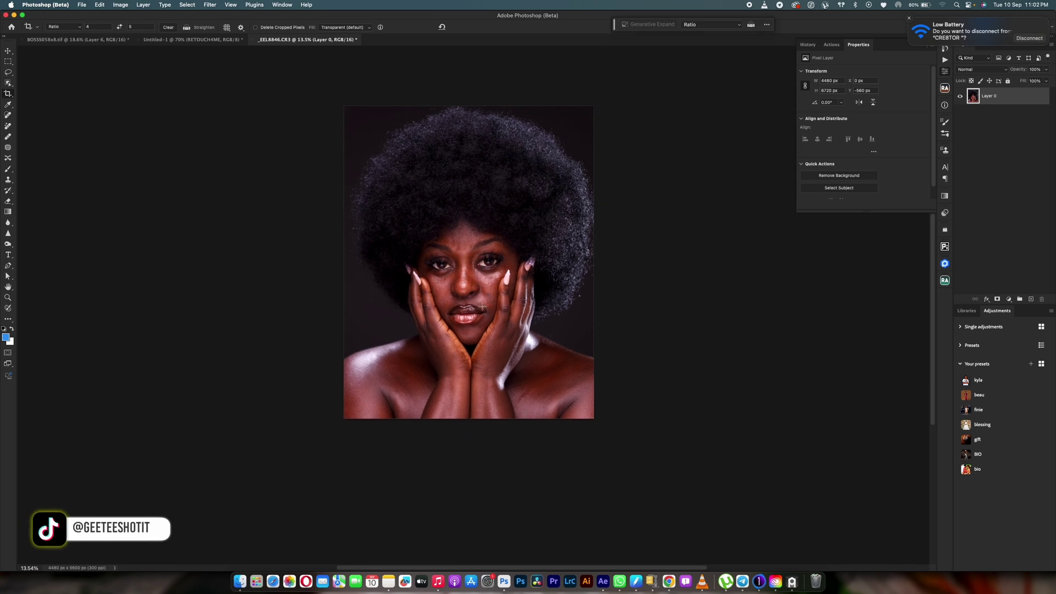
pyautogui.scroll(4, 489, 316)
pyautogui.scroll(4, 486, 312)
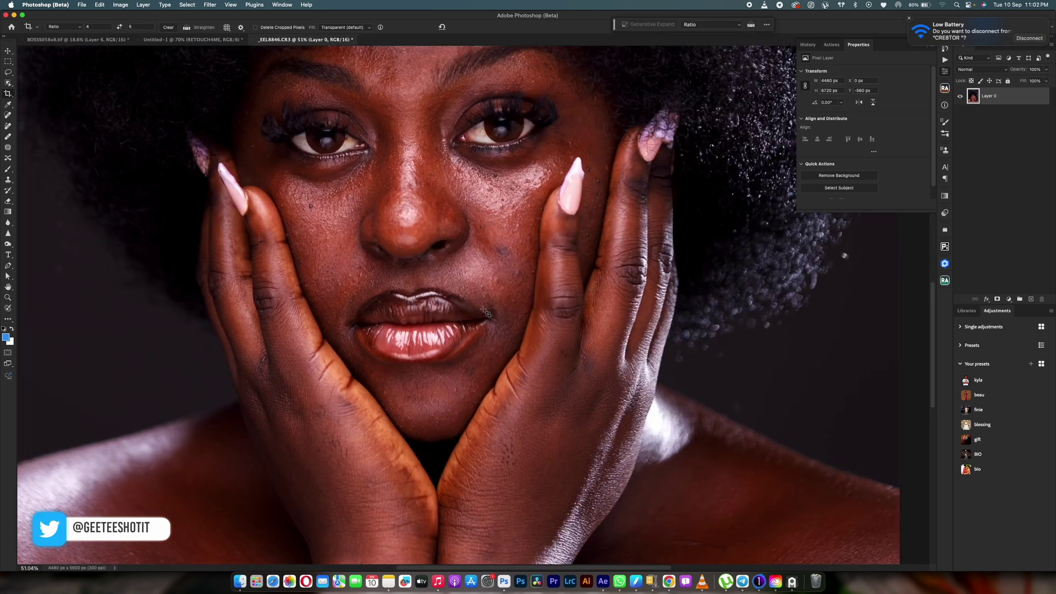
pyautogui.scroll(-4, 486, 314)
pyautogui.scroll(3, 487, 314)
pyautogui.scroll(3, 488, 313)
pyautogui.scroll(-4, 487, 312)
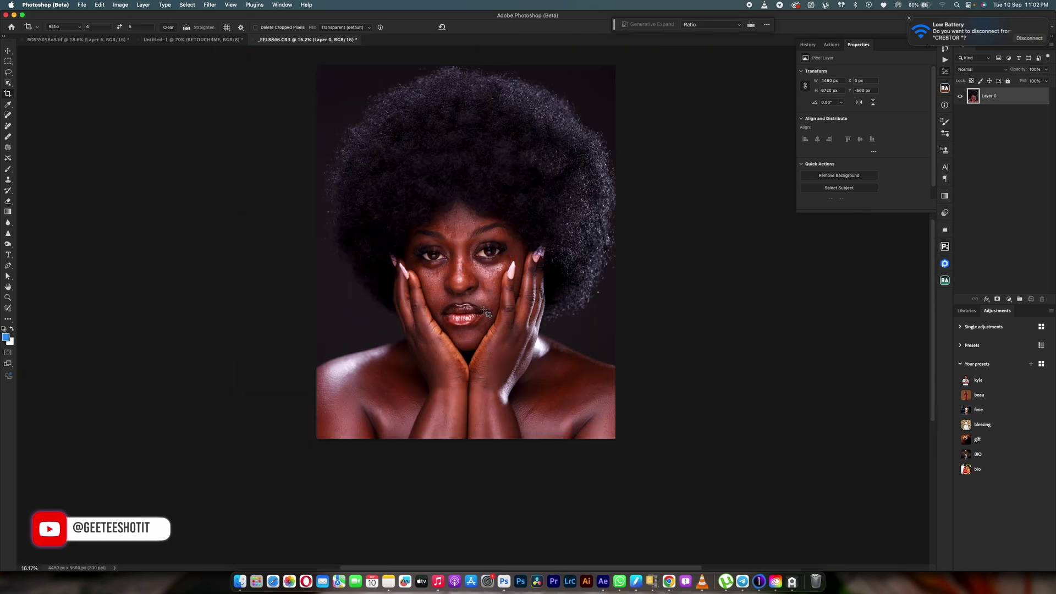
pyautogui.scroll(3, 488, 310)
pyautogui.scroll(-4, 487, 311)
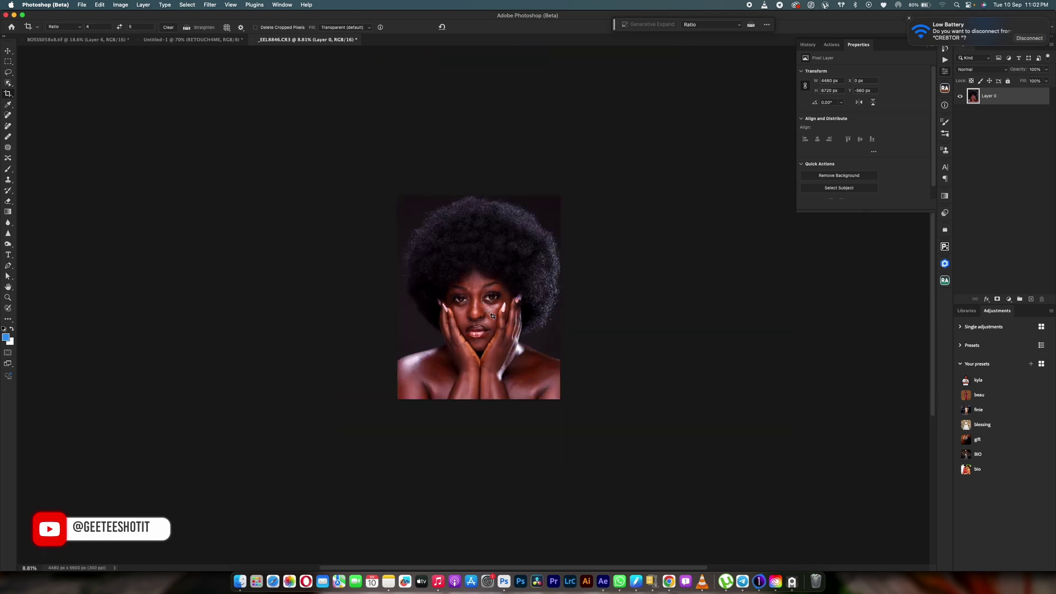
pyautogui.scroll(3, 491, 315)
pyautogui.scroll(-4, 493, 316)
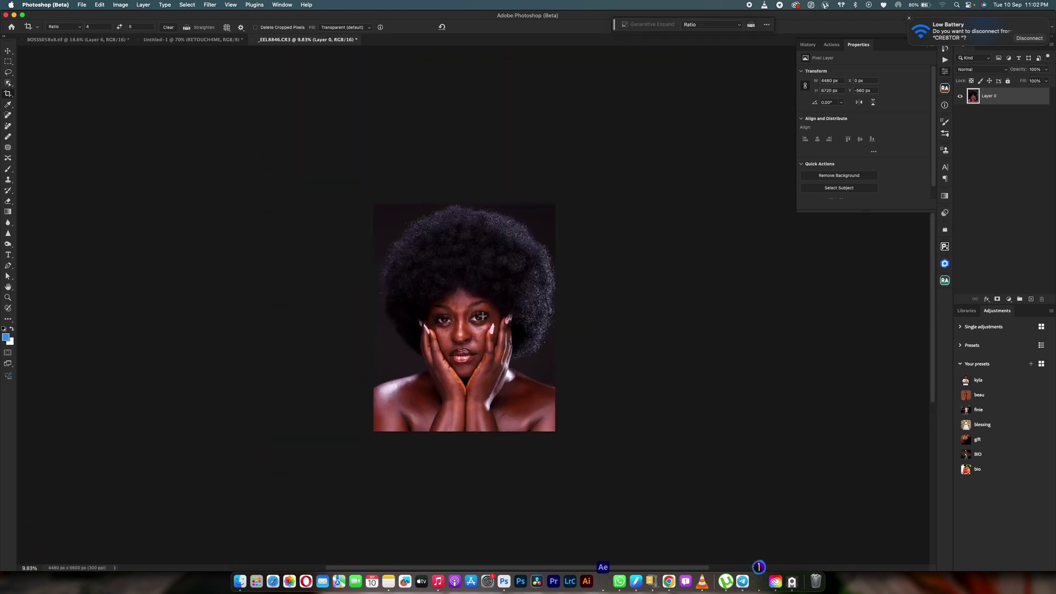
pyautogui.scroll(-4, 495, 299)
pyautogui.scroll(5, 487, 317)
pyautogui.scroll(3, 485, 321)
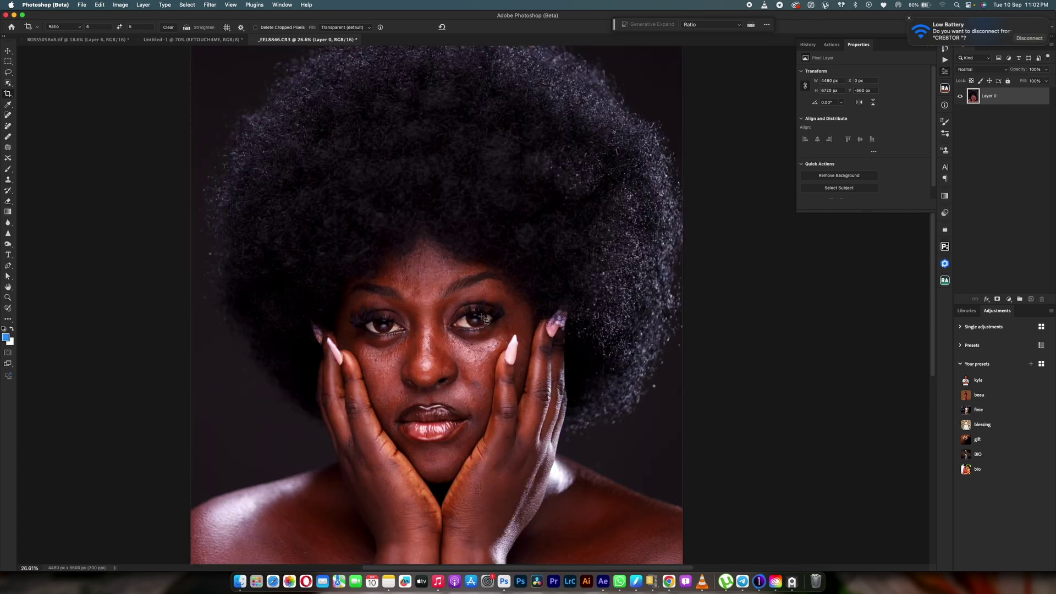
pyautogui.scroll(-3, 484, 319)
pyautogui.scroll(2, 482, 317)
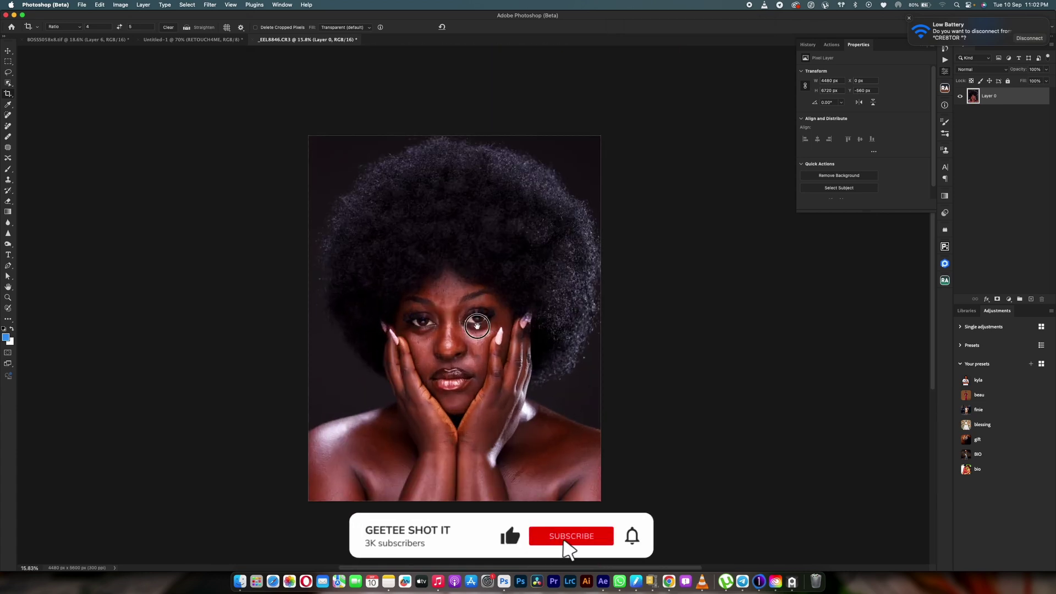
pyautogui.scroll(5, 482, 317)
pyautogui.scroll(-5, 481, 302)
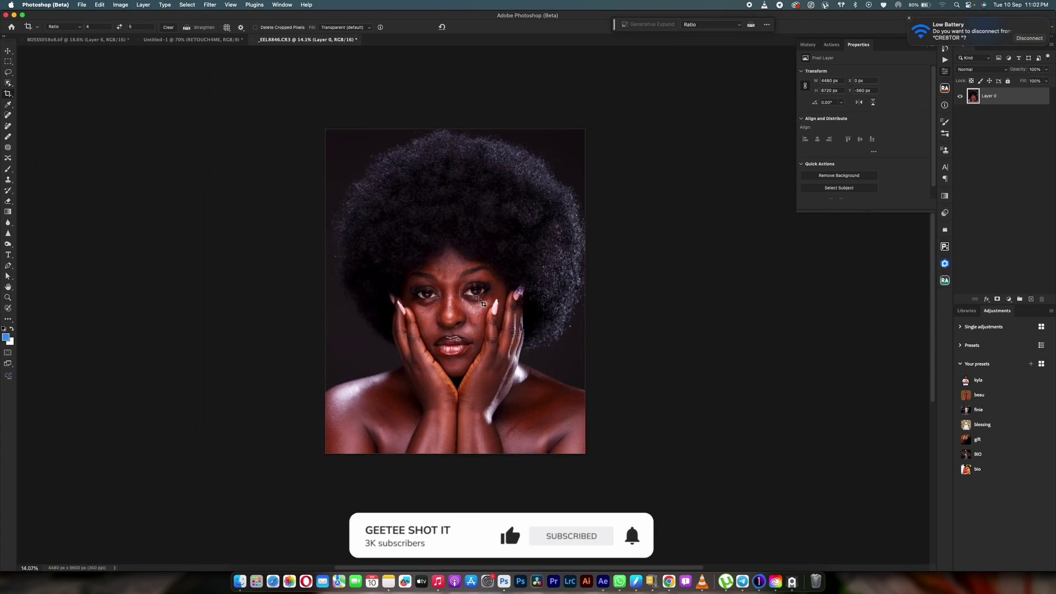
pyautogui.scroll(3, 481, 301)
pyautogui.scroll(-2, 483, 301)
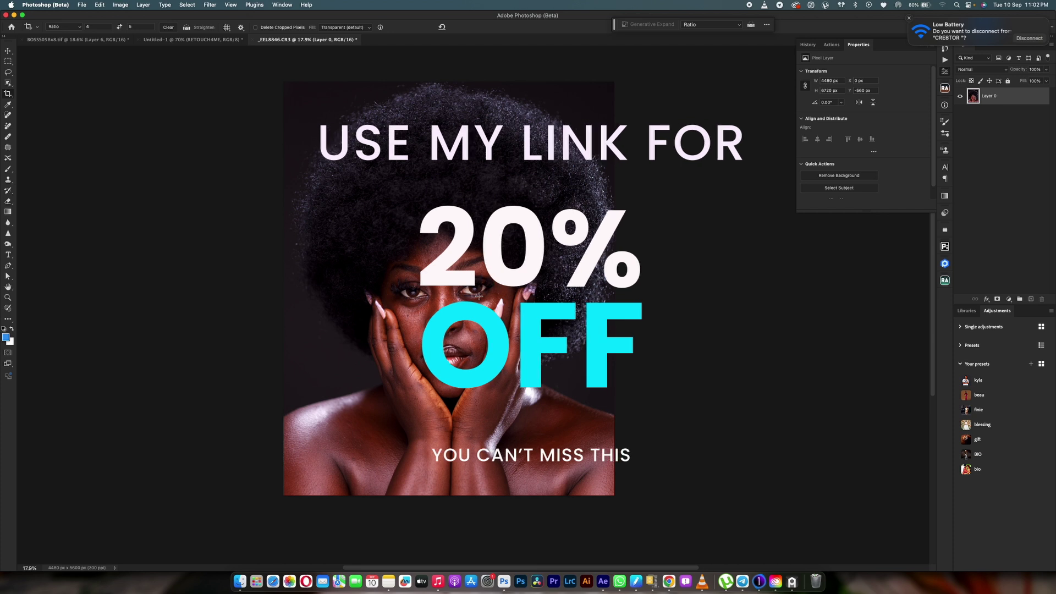
pyautogui.scroll(-3, 479, 296)
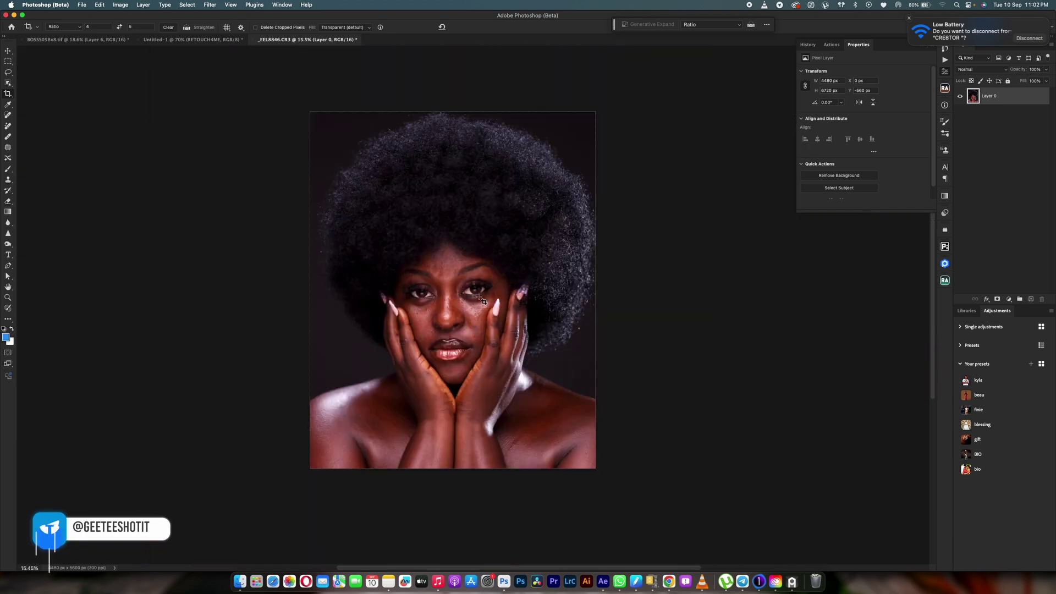
# Duplicate the portrait layer Layer 0 and rename the copy REBLUM
pyautogui.press('super+j')
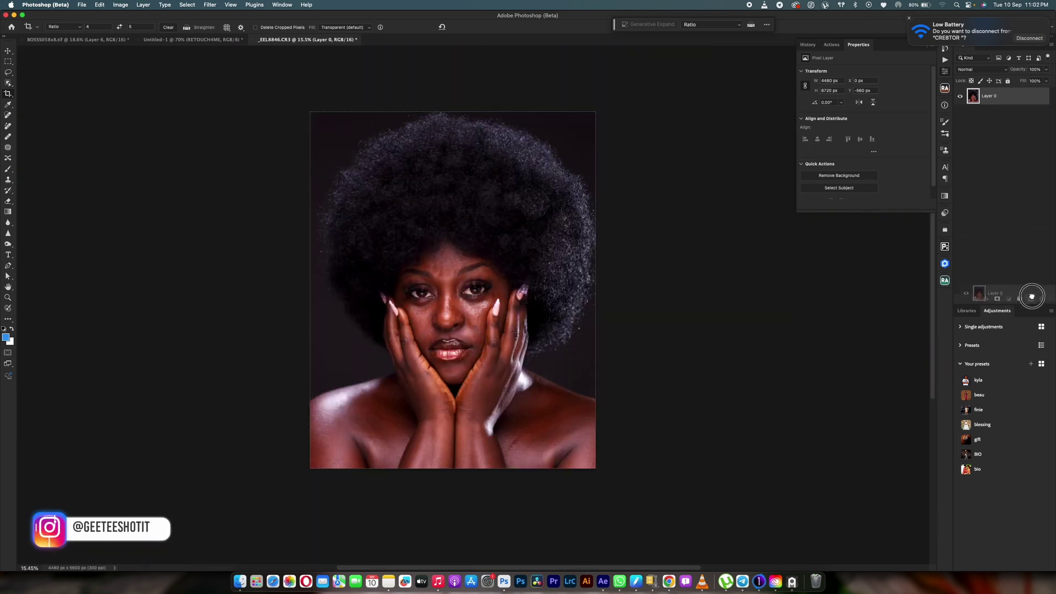
pyautogui.doubleClick(992, 97)
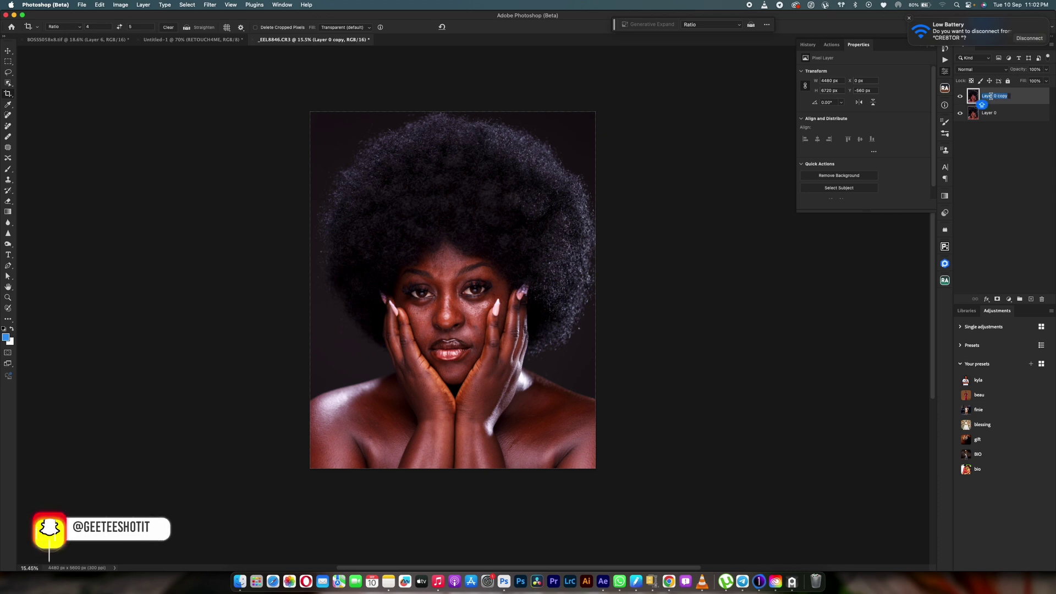
pyautogui.write('REBL')
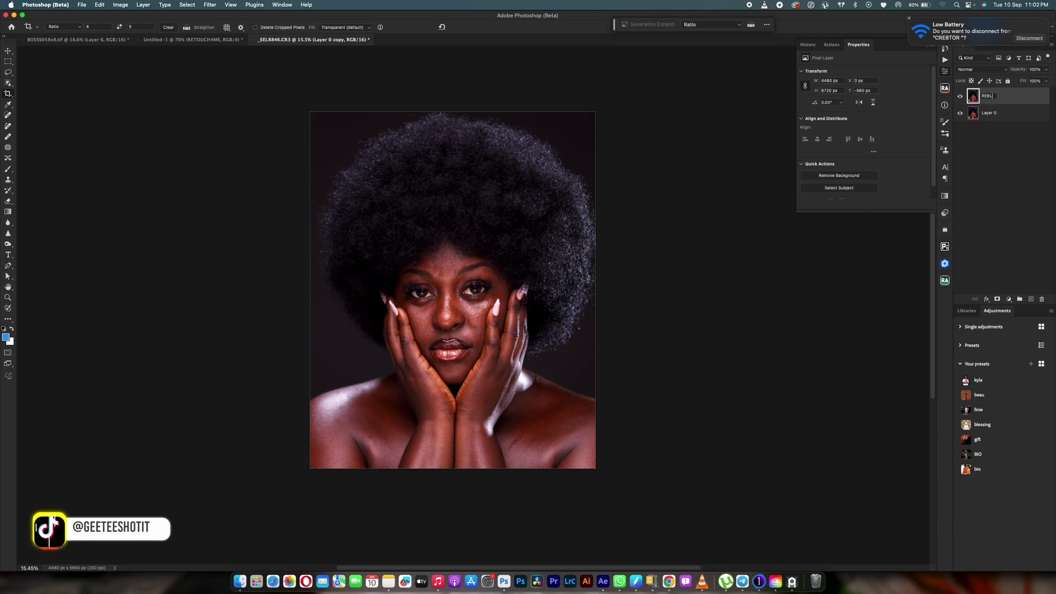
pyautogui.write('UM')
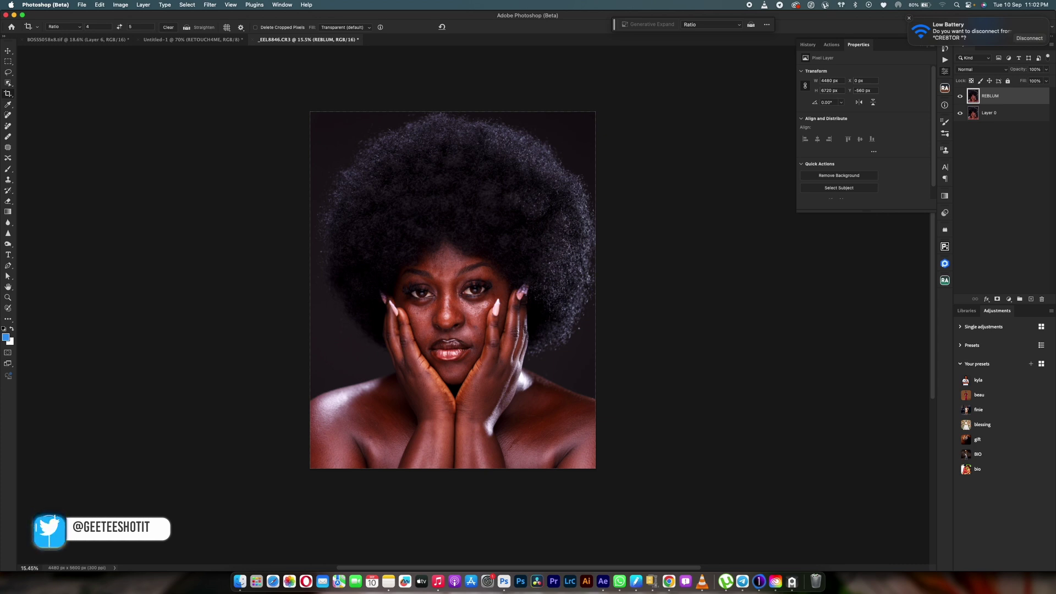
# Duplicate Layer 0 again and rename the new copy RETOUCH 4 ME
pyautogui.click(993, 113)
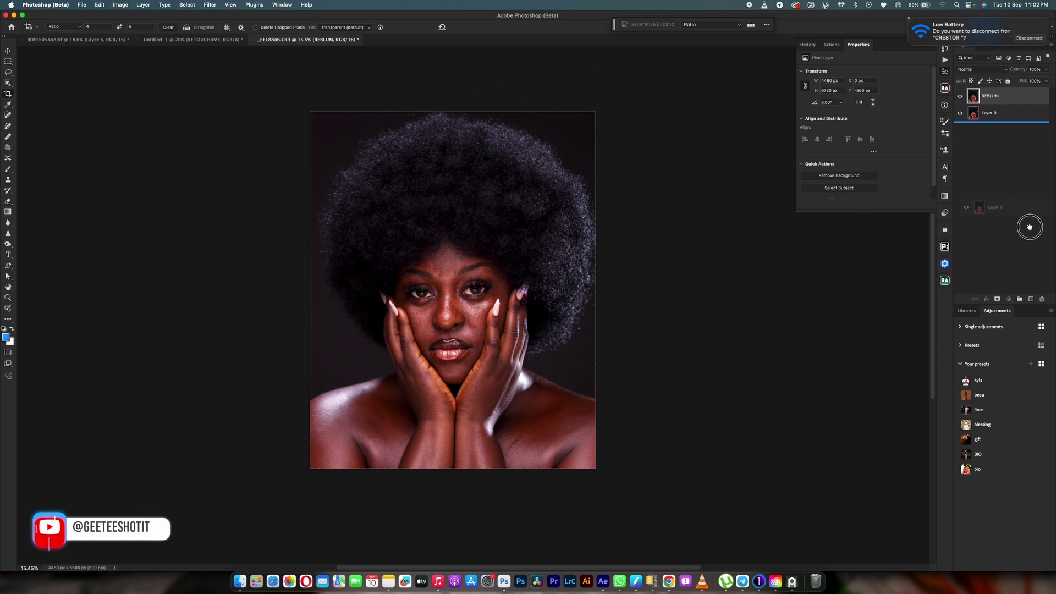
pyautogui.press('super+j')
pyautogui.doubleClick(996, 114)
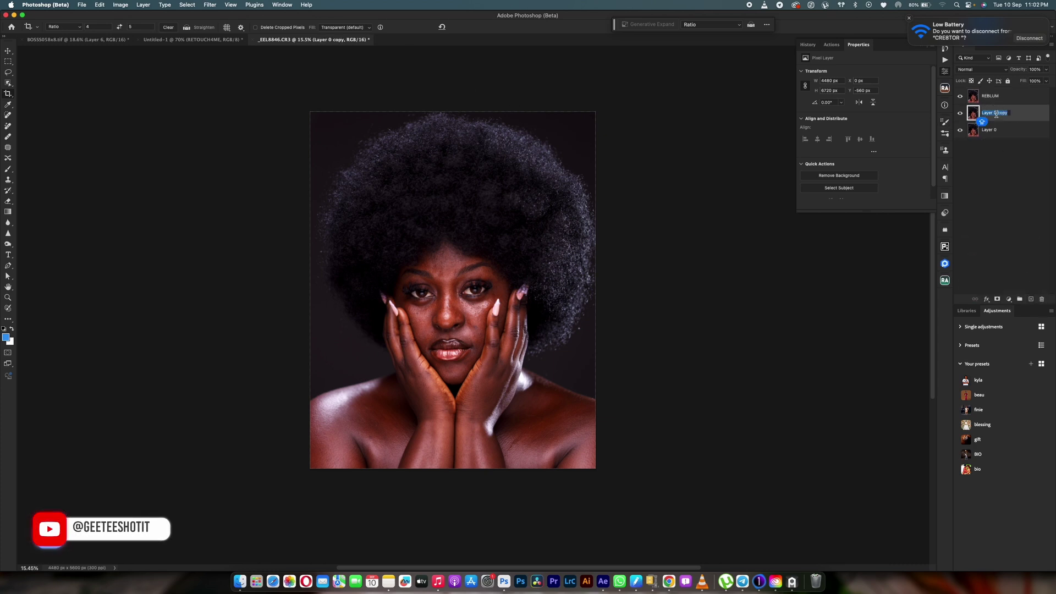
pyautogui.write('RETOUCH 4 ME')
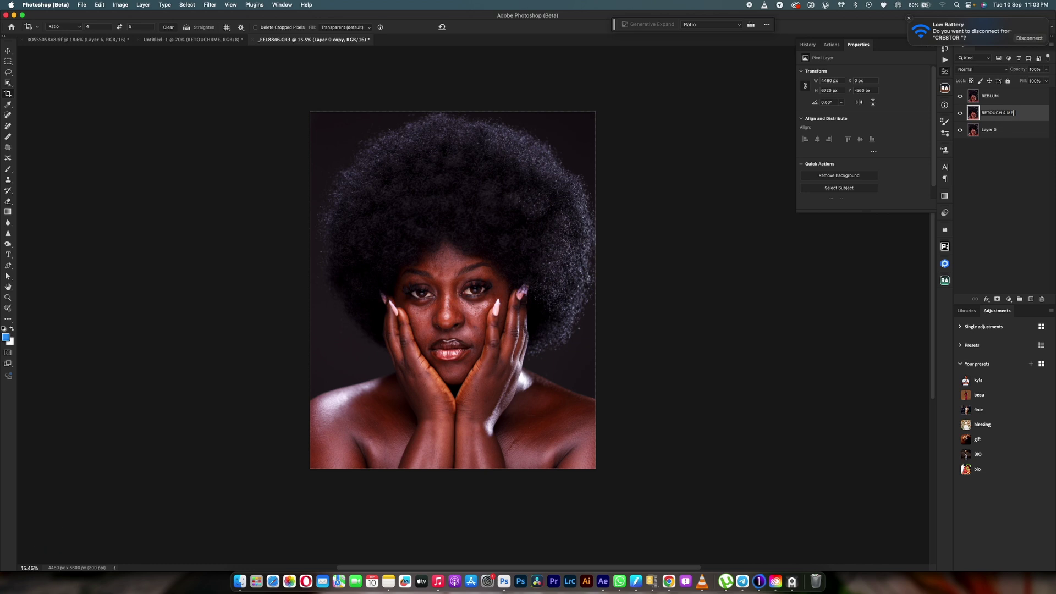
pyautogui.press('Return')
# Hide the RETOUCH 4 ME layer and apply the Reblum Retouch filter in the Fashion style to the REBLUM layer
pyautogui.click(995, 105)
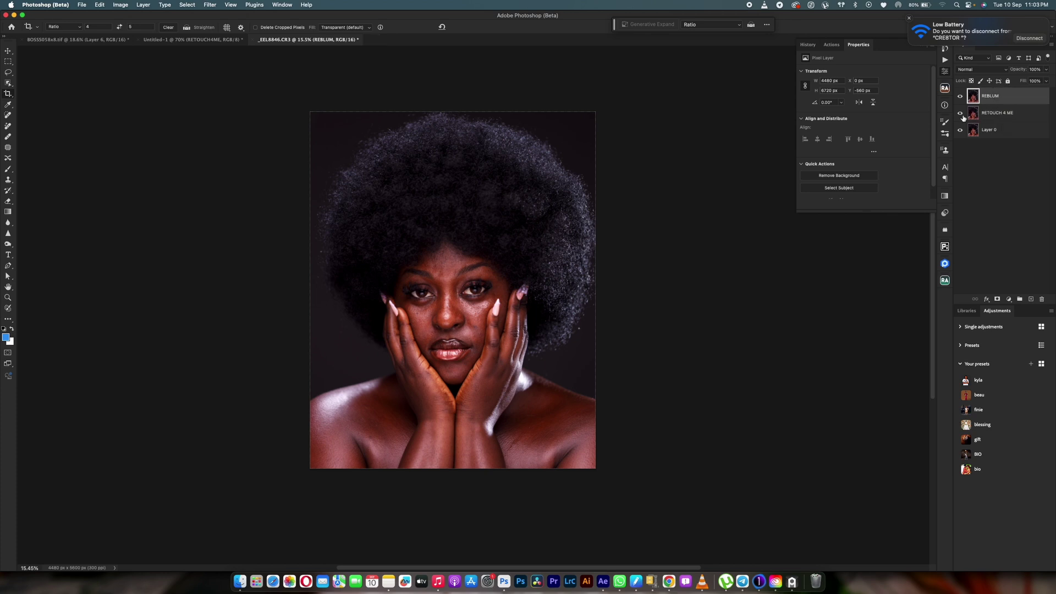
pyautogui.click(212, 5)
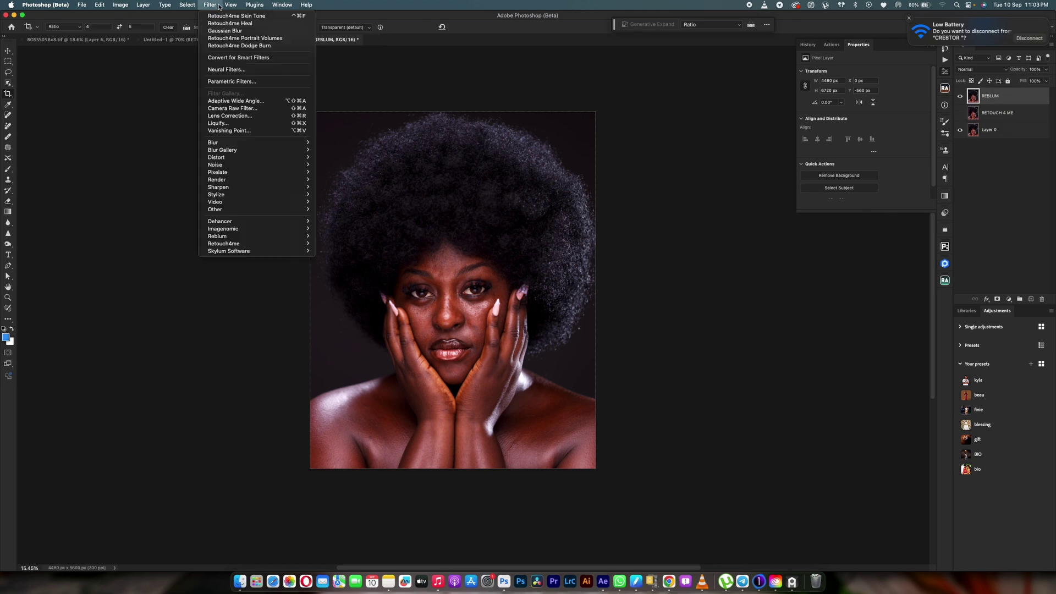
pyautogui.click(323, 238)
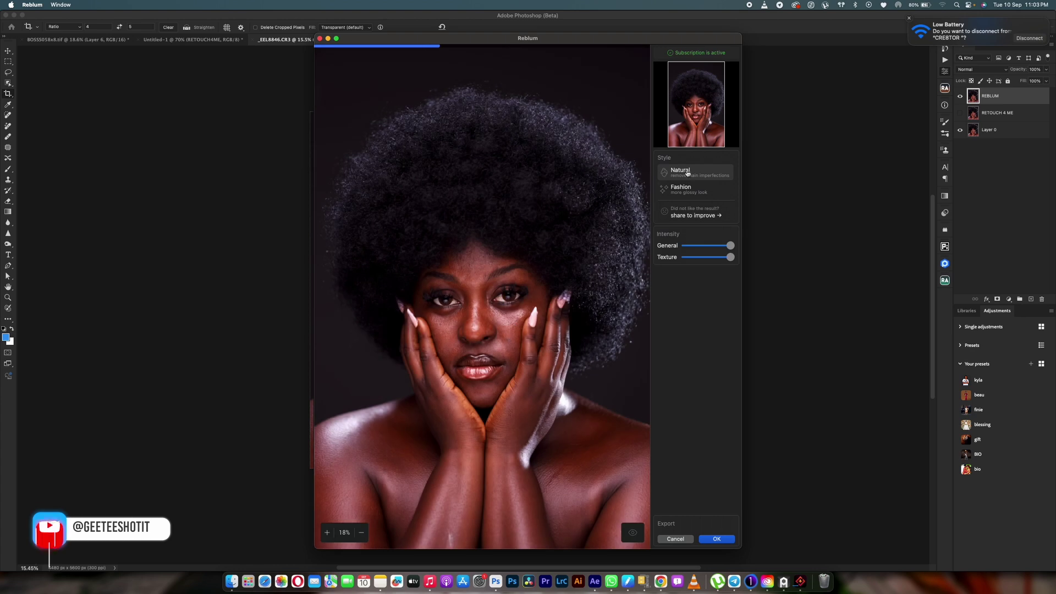
pyautogui.click(685, 194)
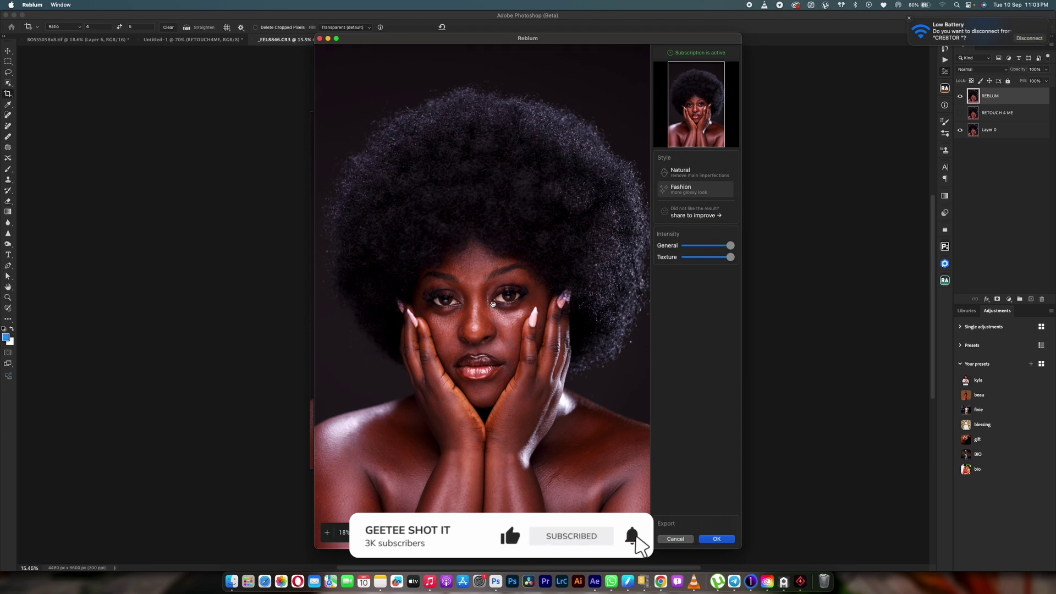
pyautogui.scroll(5, 476, 314)
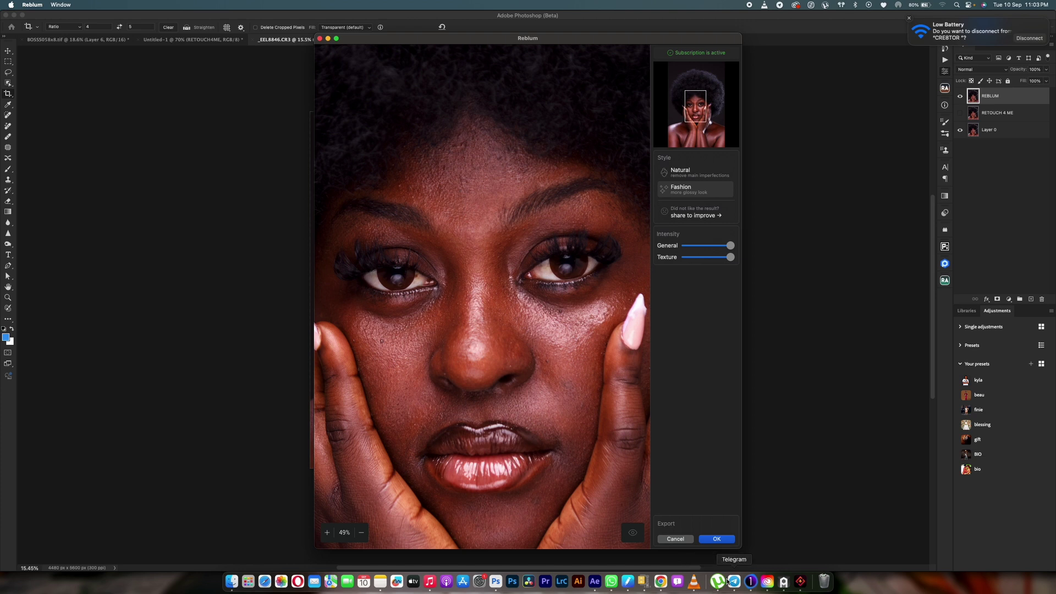
pyautogui.click(716, 538)
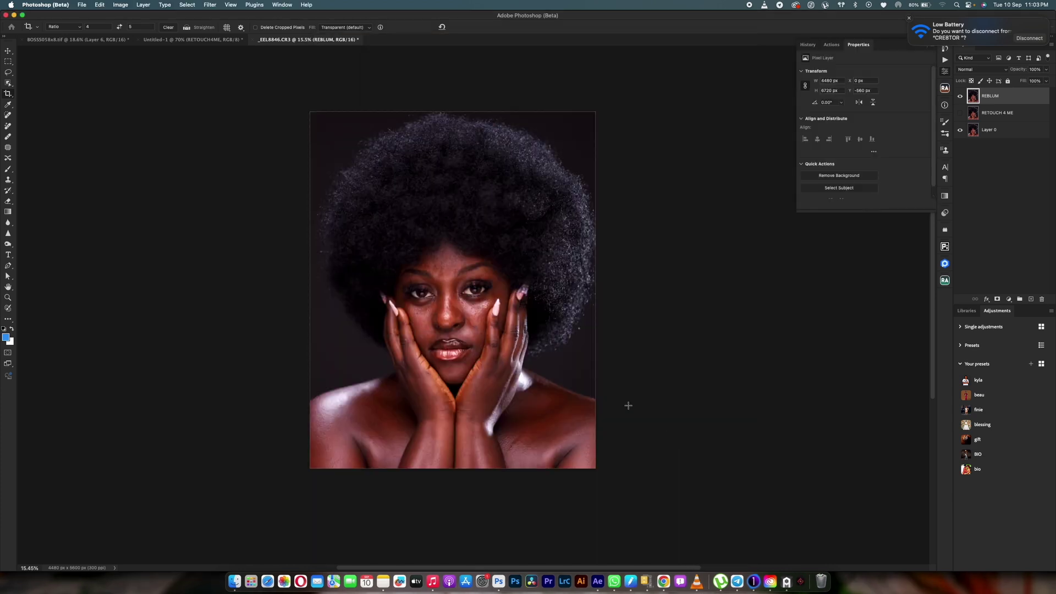
# Inspect the retouched facial skin up close and compare it with the original by toggling the REBLUM layer's visibility
pyautogui.scroll(5, 475, 329)
pyautogui.scroll(2, 475, 330)
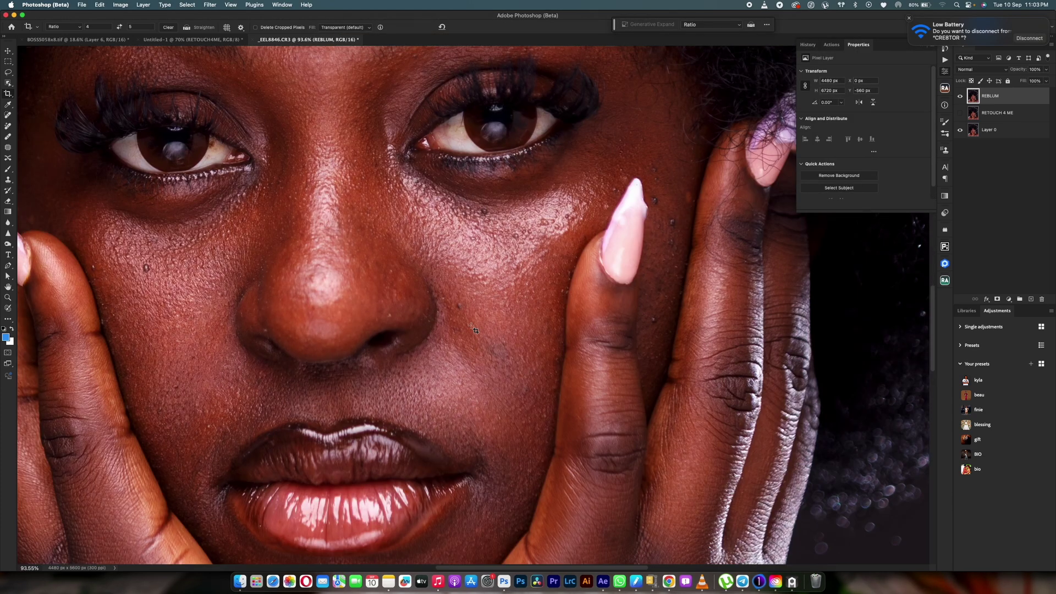
pyautogui.scroll(-4, 475, 330)
pyautogui.moveTo(482, 351); pyautogui.dragTo(534, 318)
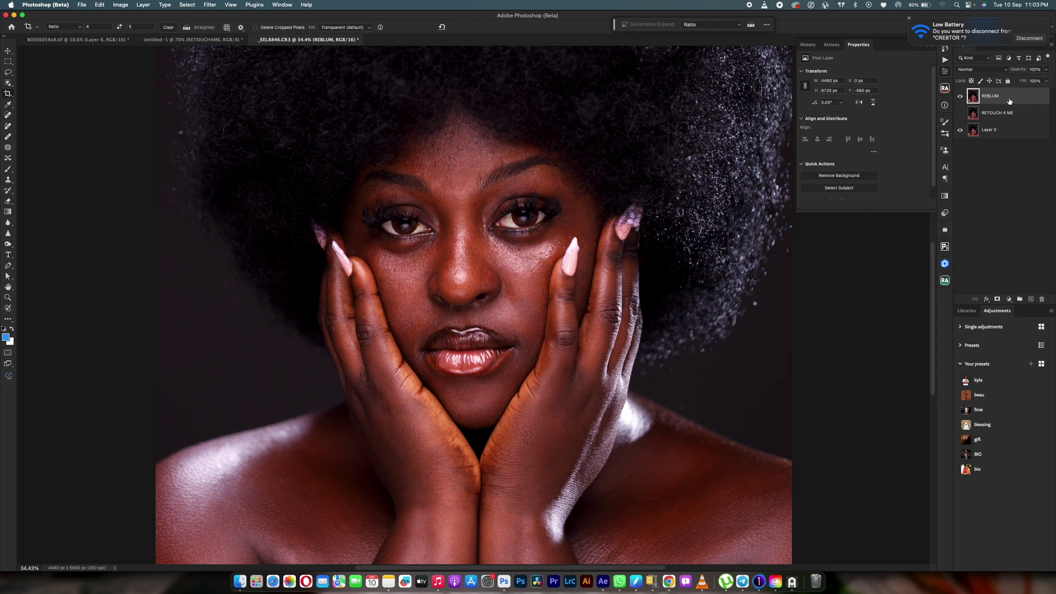
pyautogui.click(959, 97)
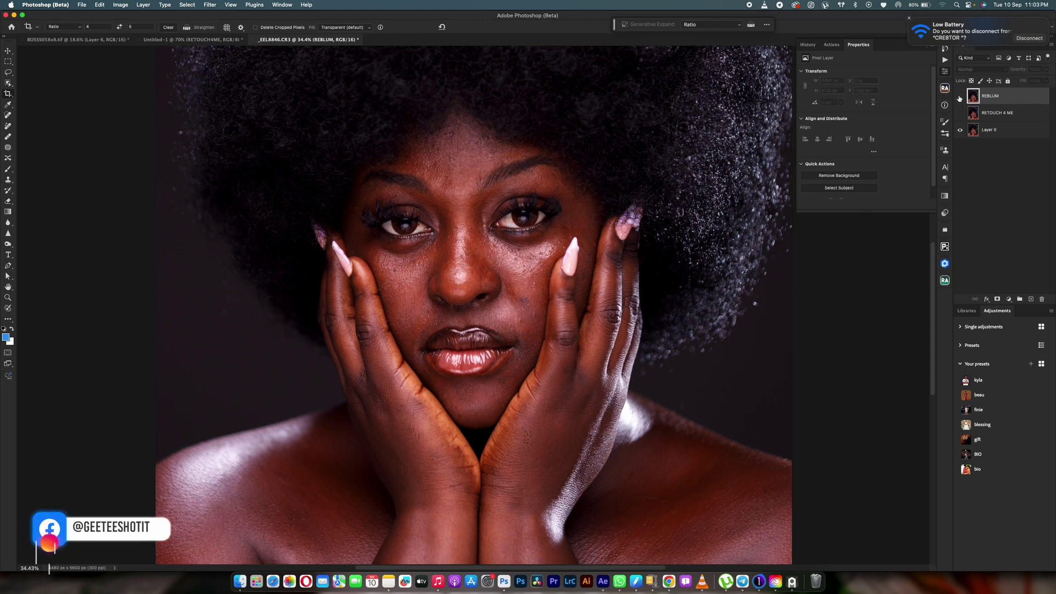
pyautogui.click(960, 97)
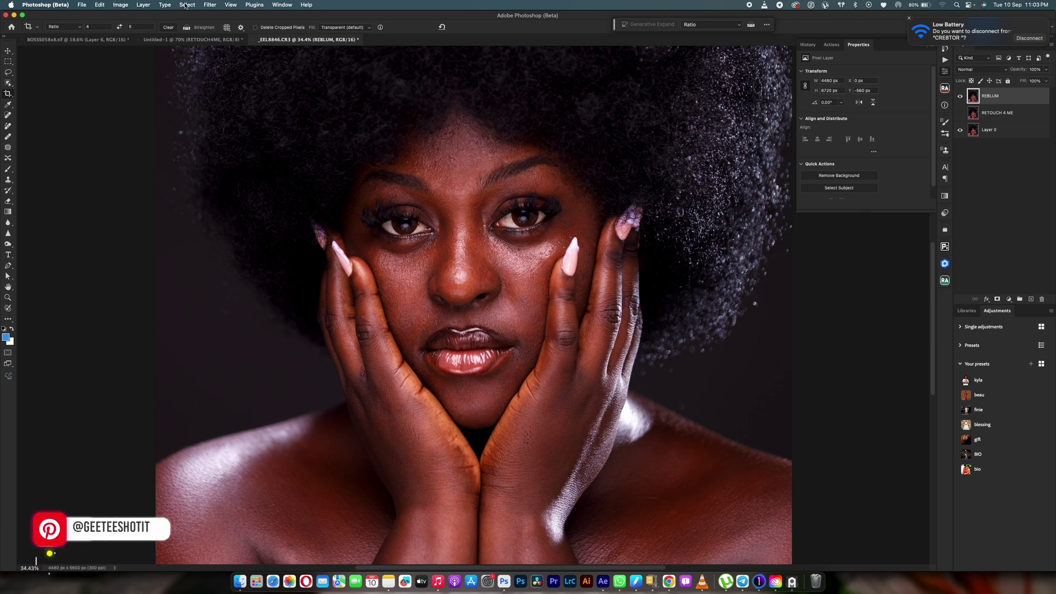
# Run a second pass of Reblum Retouch on the REBLUM layer, using the Fashion style
pyautogui.click(210, 5)
pyautogui.moveTo(296, 236)
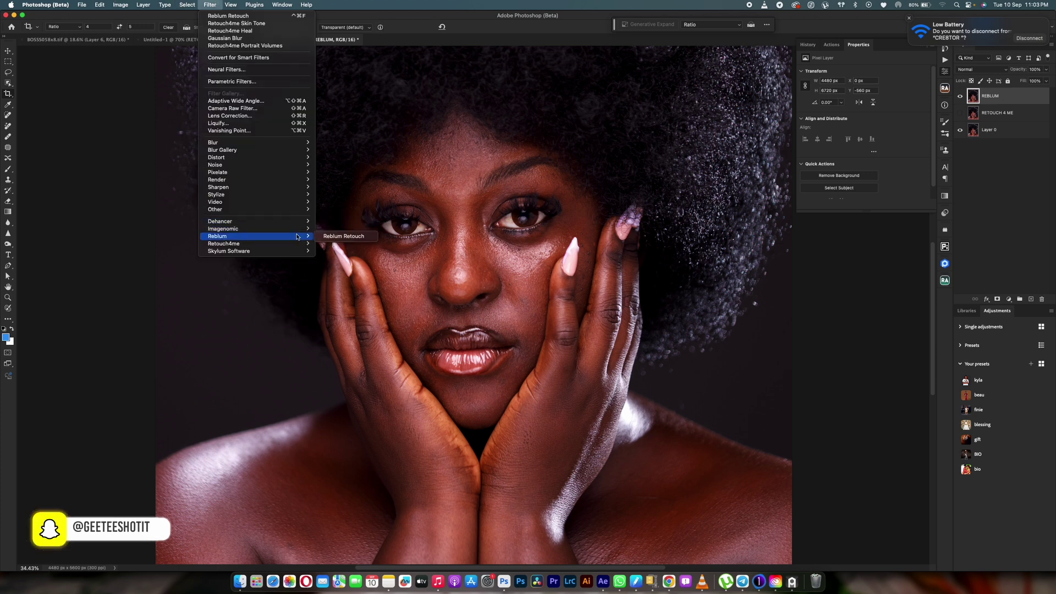
pyautogui.click(333, 237)
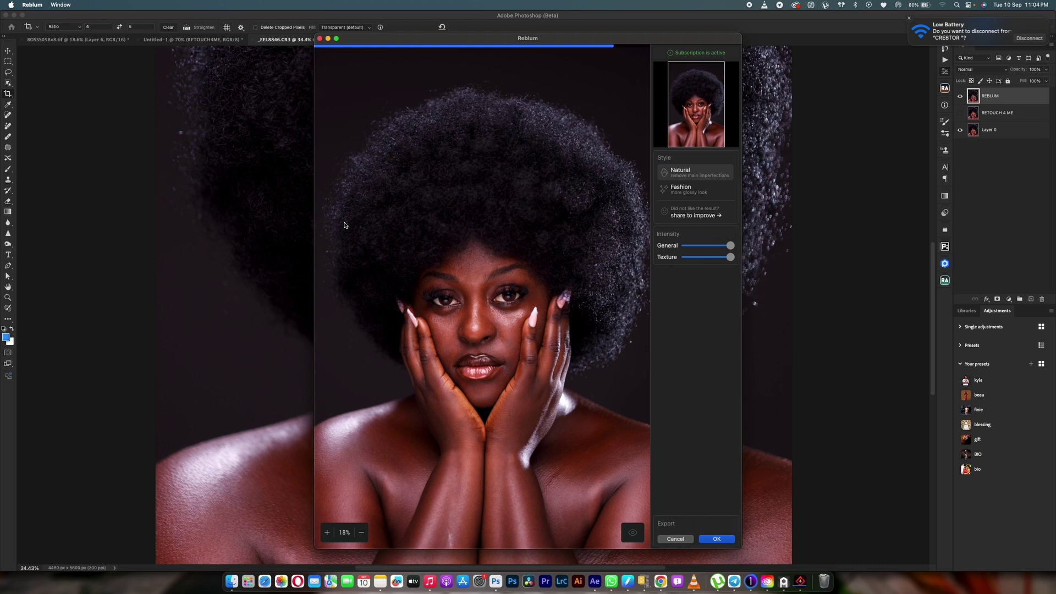
pyautogui.click(670, 194)
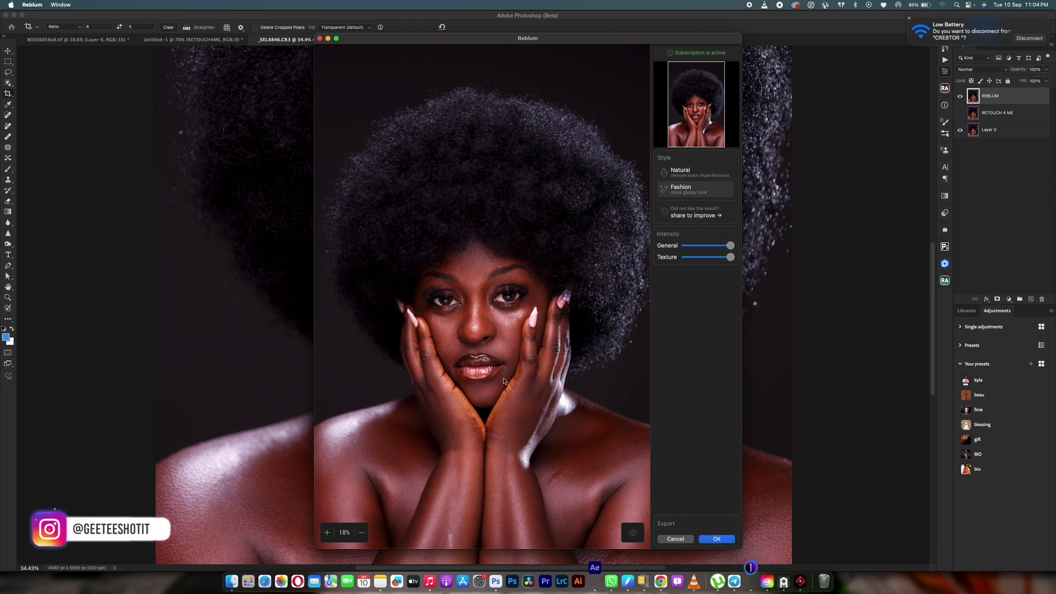
pyautogui.press('Return')
pyautogui.scroll(-3, 572, 319)
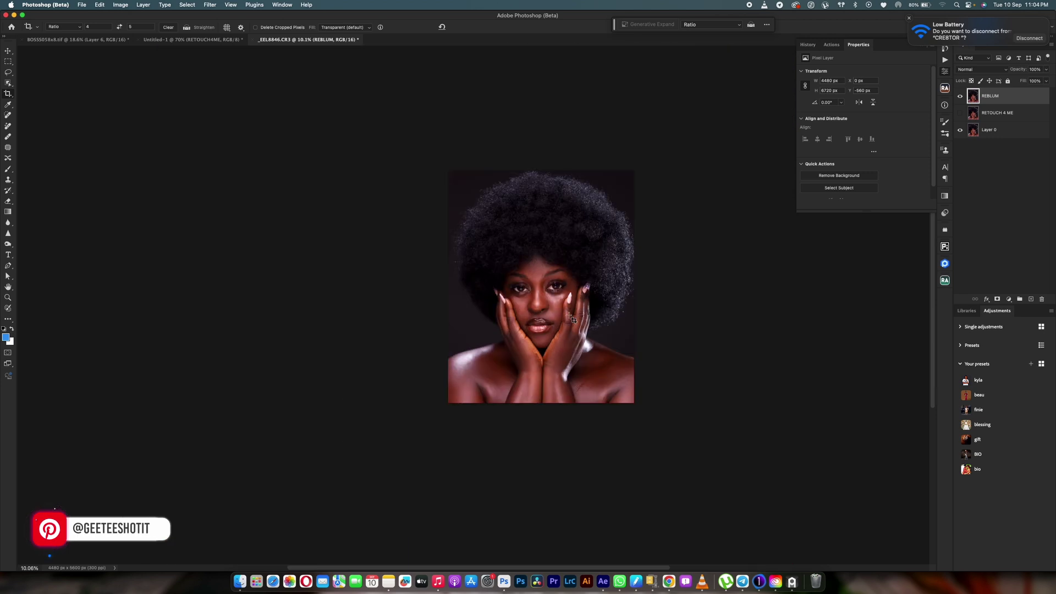
# Inspect the twice-retouched face up close and compare it with the original by toggling the REBLUM layer's visibility
pyautogui.scroll(2, 572, 319)
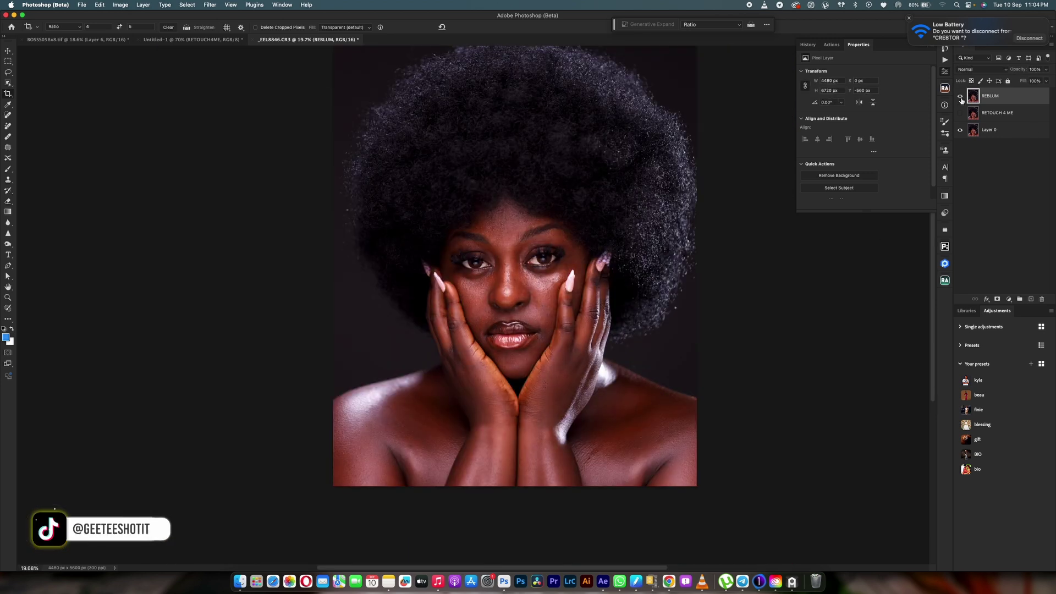
pyautogui.scroll(4, 548, 309)
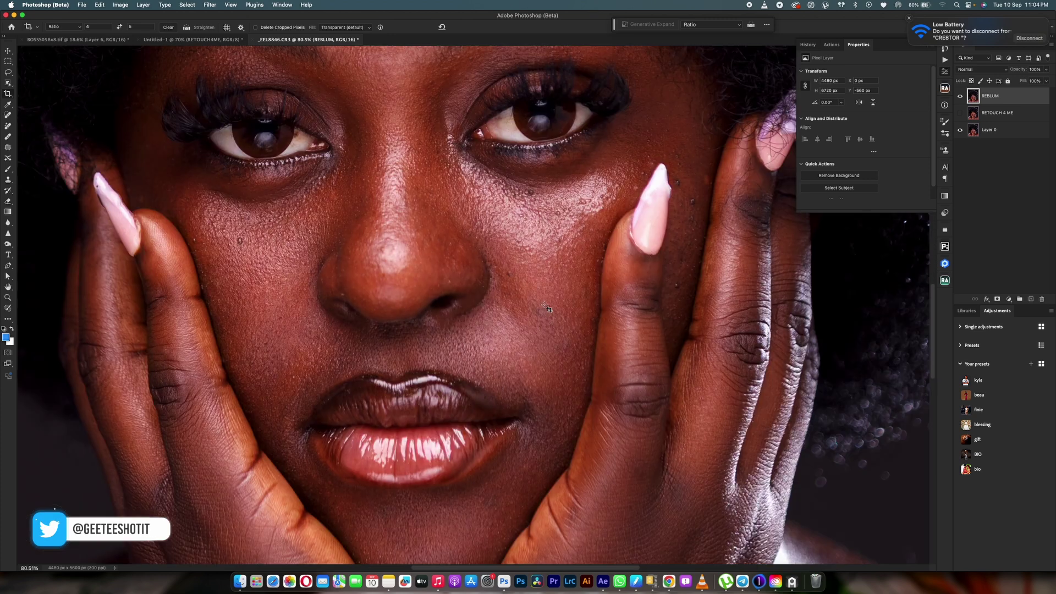
pyautogui.click(960, 96)
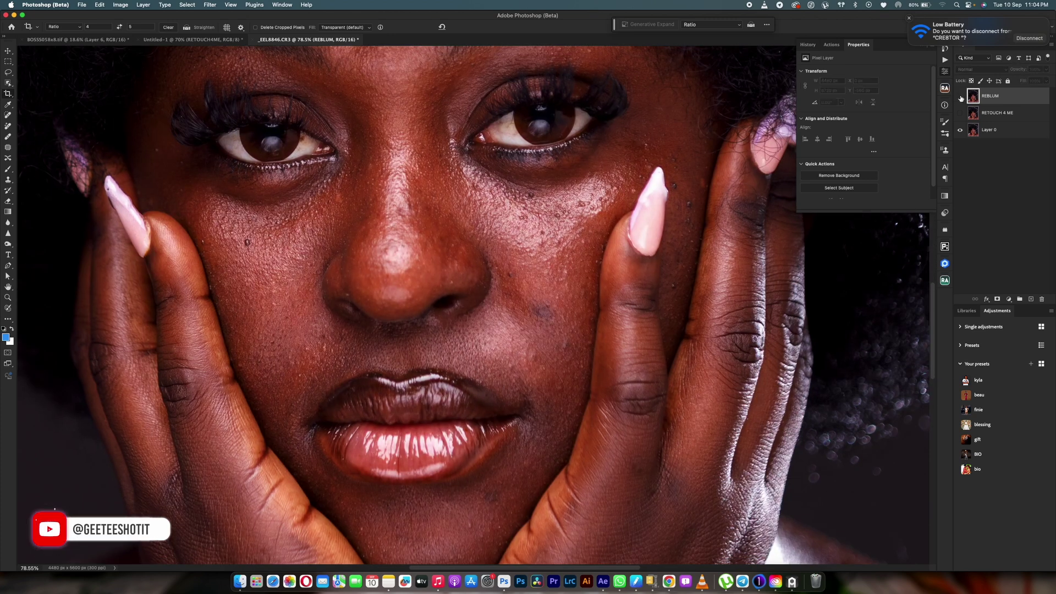
pyautogui.click(960, 96)
pyautogui.click(960, 96)
pyautogui.click(960, 97)
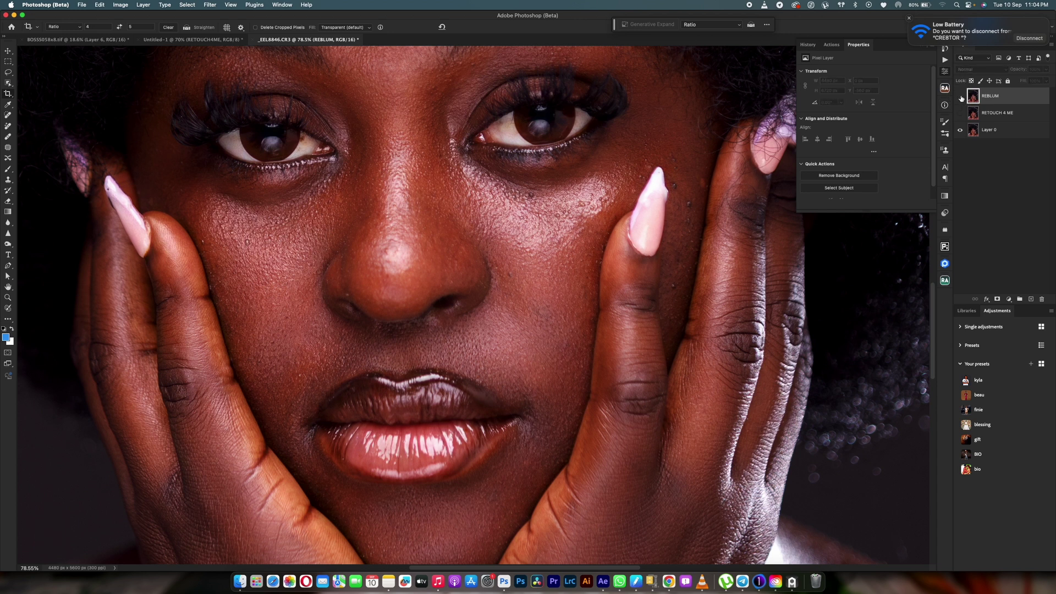
pyautogui.click(961, 96)
pyautogui.click(960, 96)
pyautogui.click(960, 96)
pyautogui.click(960, 96)
pyautogui.click(960, 96)
pyautogui.click(960, 96)
pyautogui.press('super+0')
pyautogui.scroll(1, 536, 295)
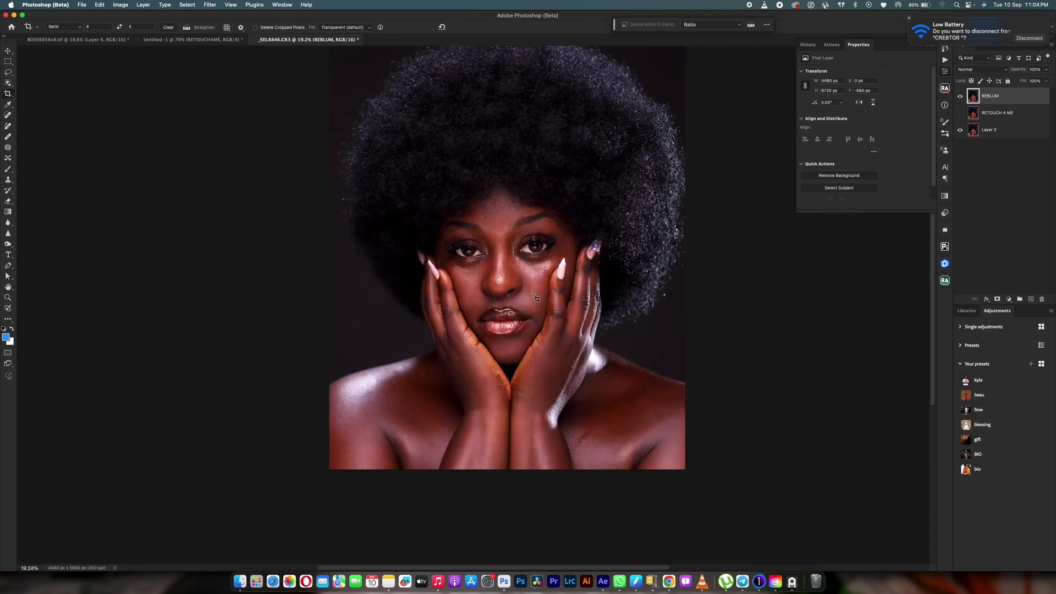
# Move the REBLUM layer below RETOUCH 4 ME, hide REBLUM, and show and select the RETOUCH 4 ME layer
pyautogui.moveTo(975, 110); pyautogui.dragTo(980, 126)
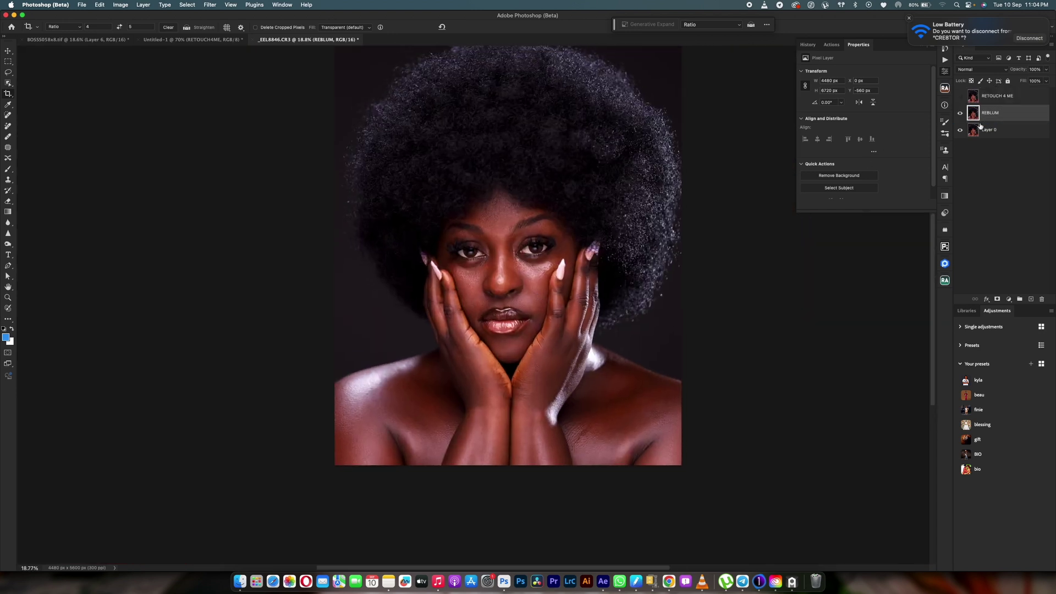
pyautogui.click(959, 112)
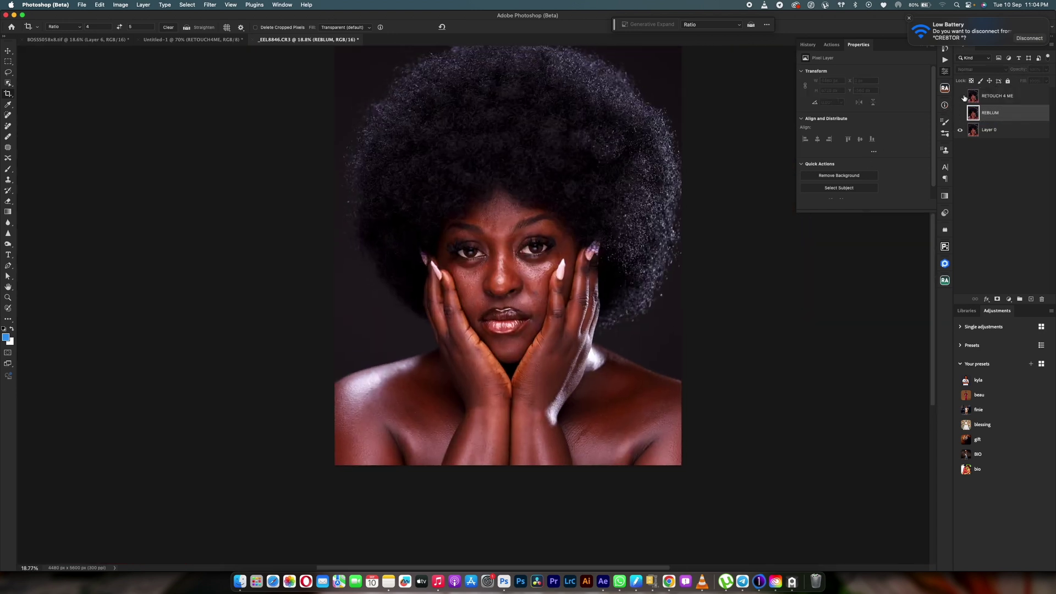
pyautogui.click(993, 97)
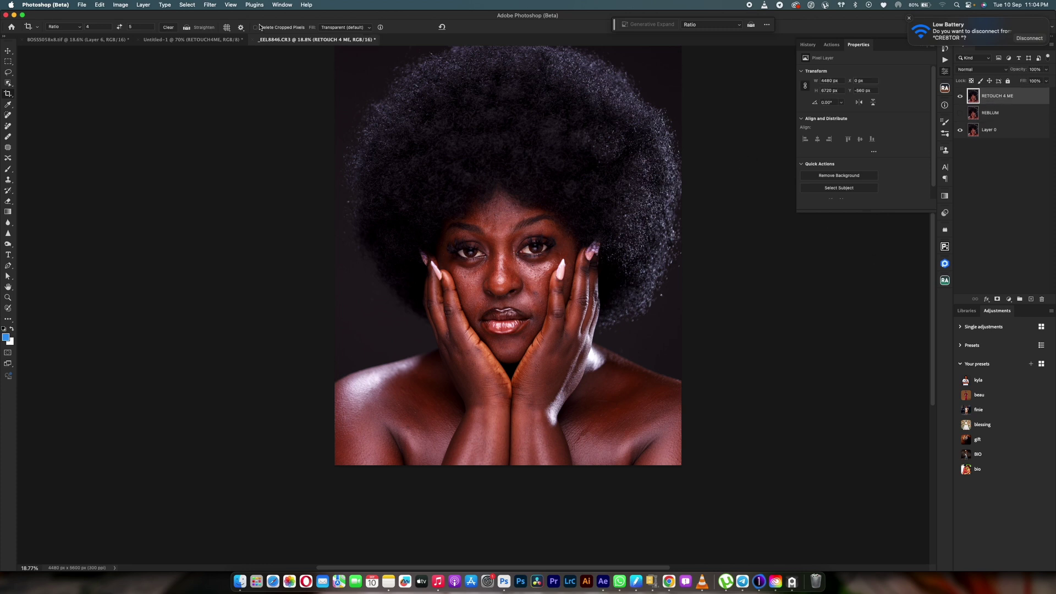
pyautogui.click(214, 7)
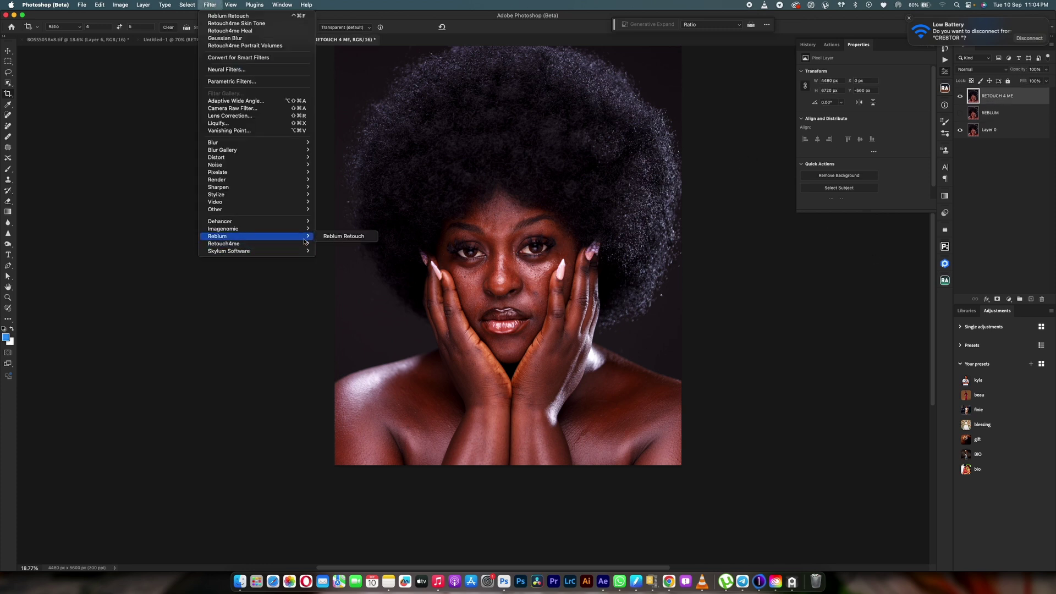
pyautogui.moveTo(301, 246)
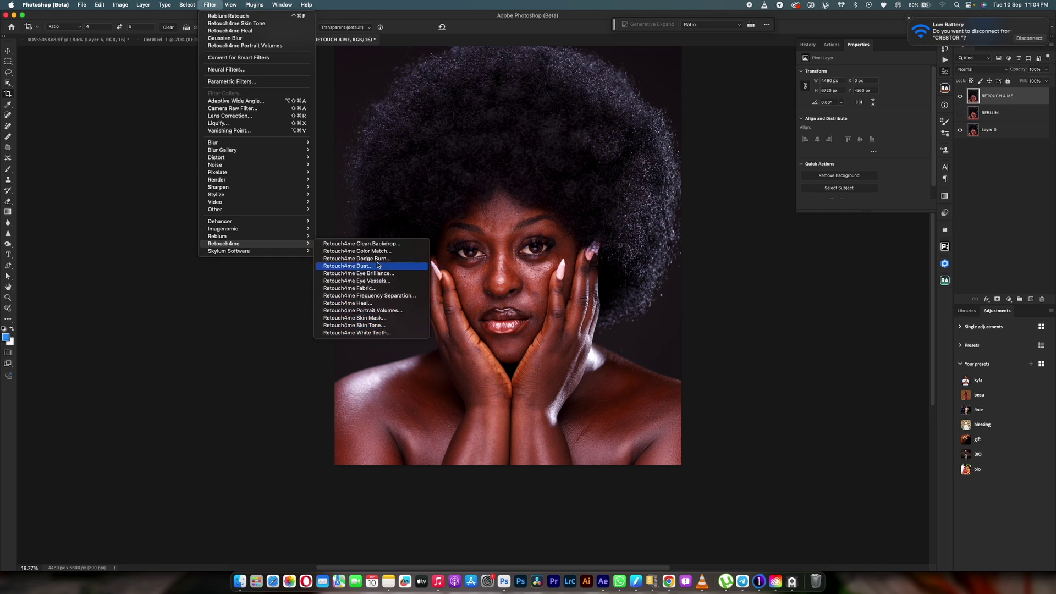
pyautogui.click(969, 246)
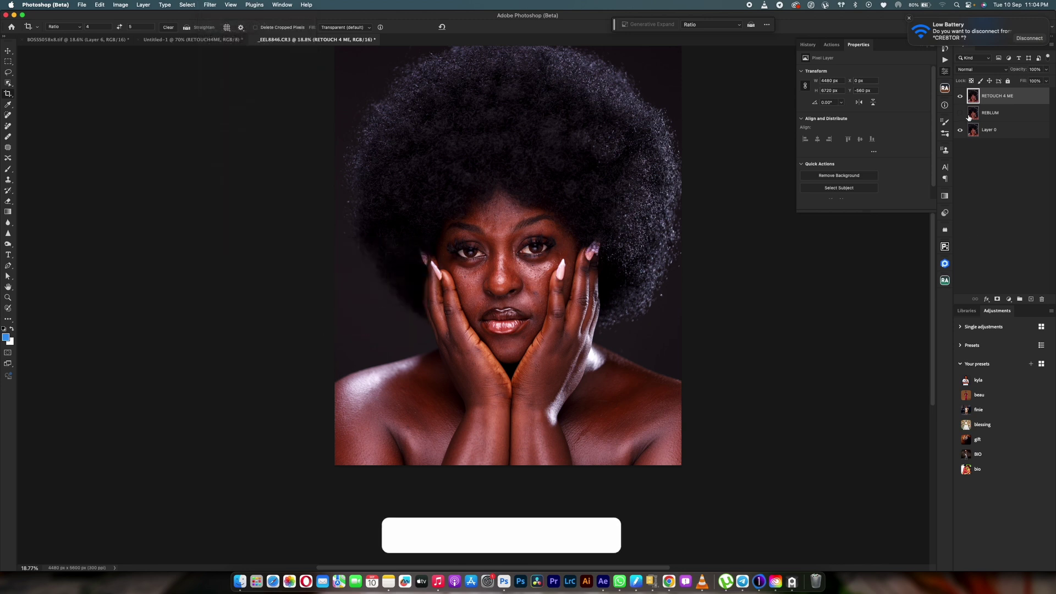
# Open the on-device Retouch4me plugin options, switch Skin Tone off, and enable Dodge & Burn alongside Heal
pyautogui.click(944, 264)
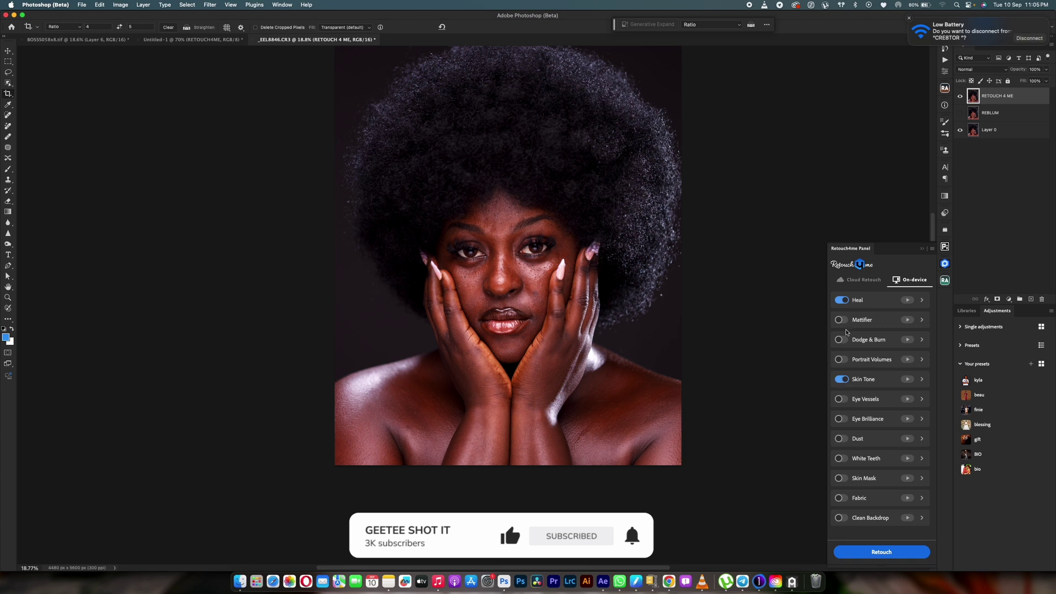
pyautogui.click(845, 382)
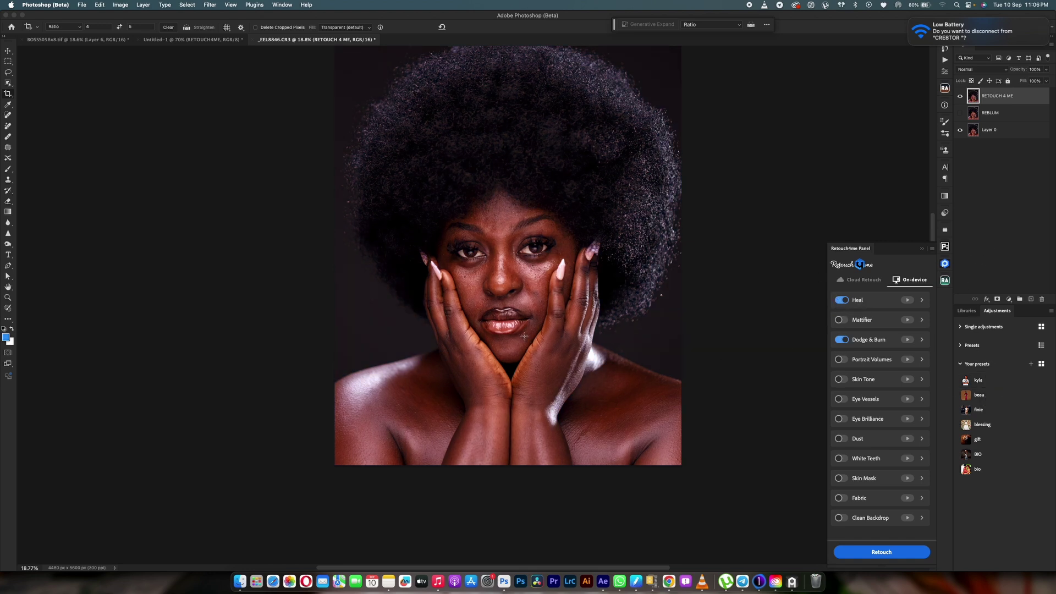
# Examine the unretouched facial skin for blemishes and uneven light and shadow, both up close and from a distance
pyautogui.scroll(5, 518, 265)
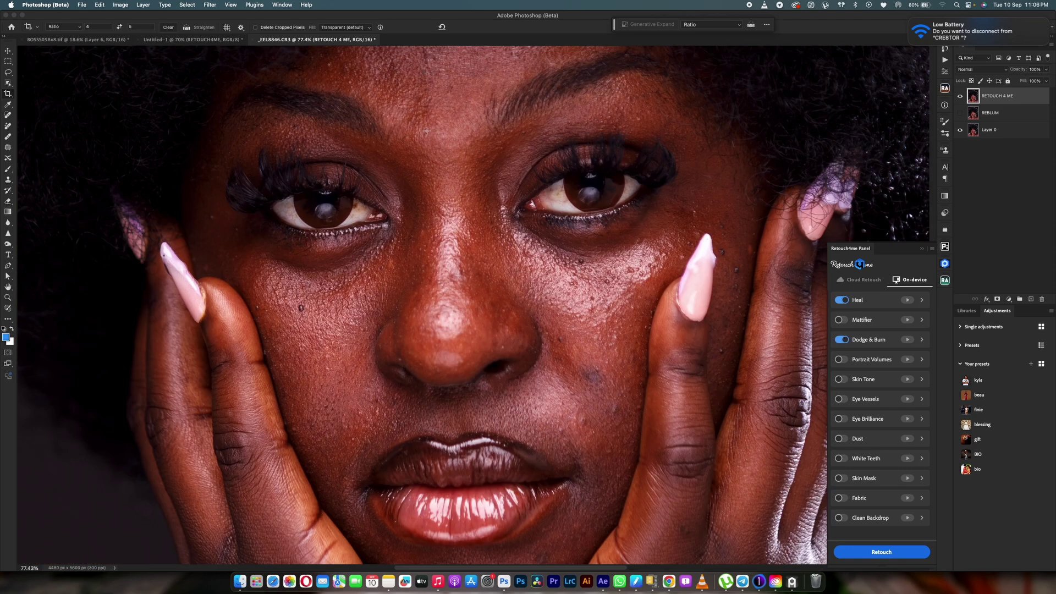
pyautogui.scroll(-5, 680, 320)
pyautogui.scroll(5, 550, 330)
pyautogui.scroll(-5, 524, 347)
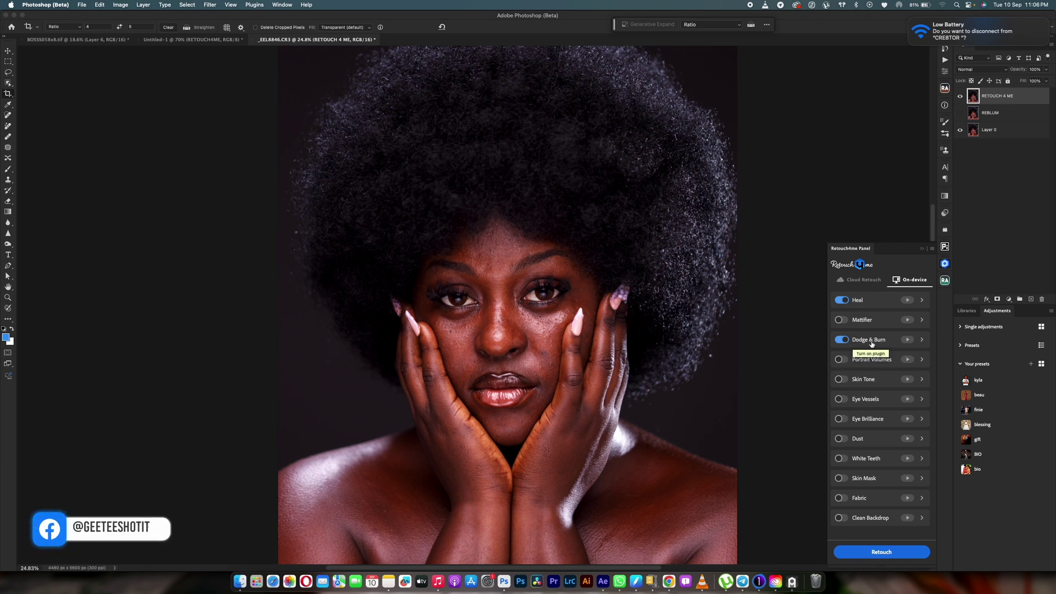
pyautogui.scroll(1, 510, 302)
pyautogui.scroll(2, 510, 303)
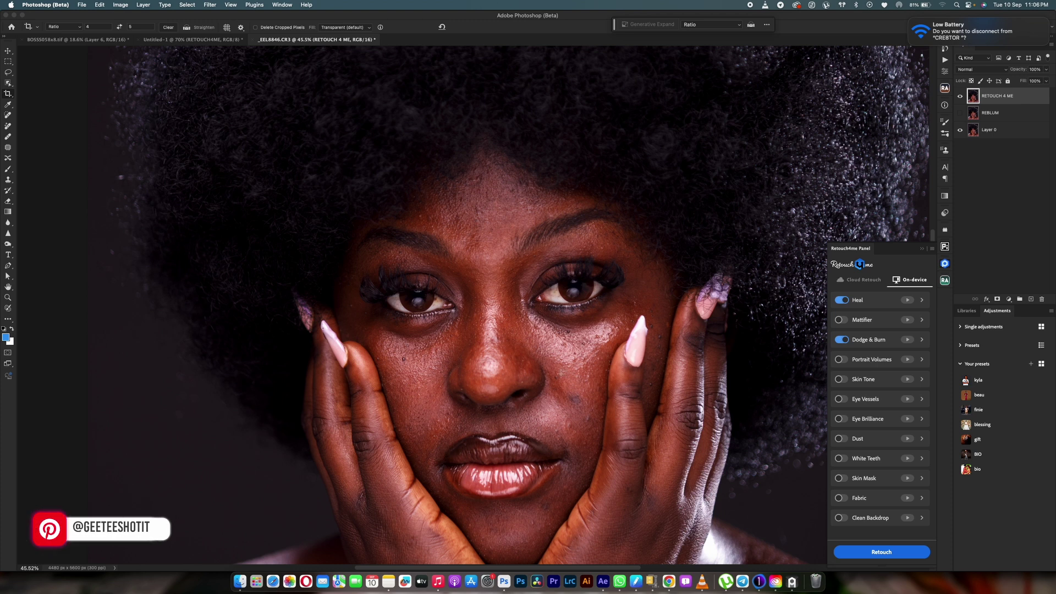
pyautogui.scroll(-3, 561, 374)
pyautogui.scroll(4, 550, 374)
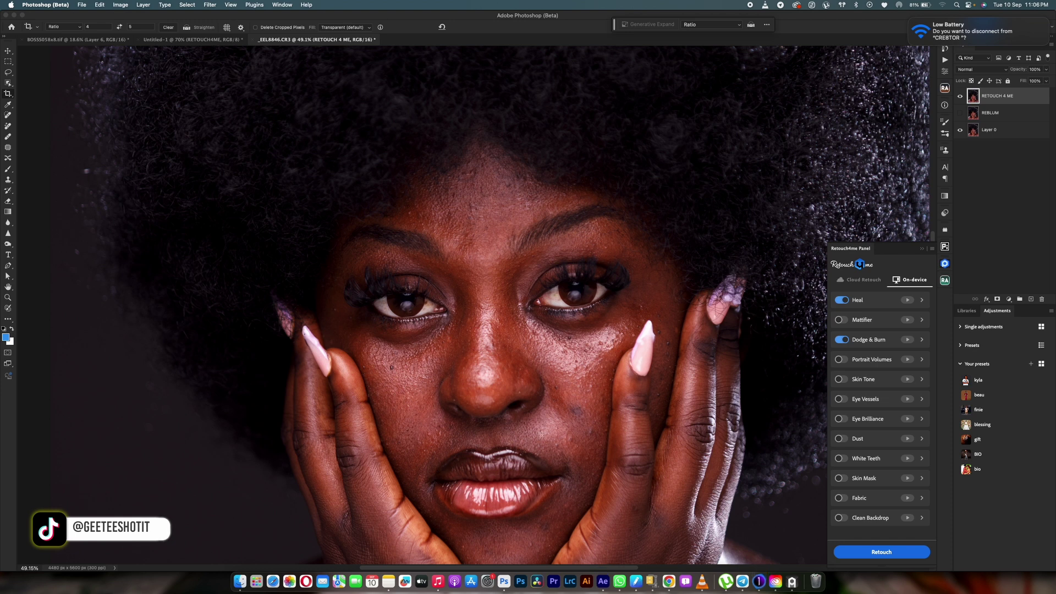
pyautogui.scroll(-5, 541, 435)
pyautogui.scroll(5, 544, 435)
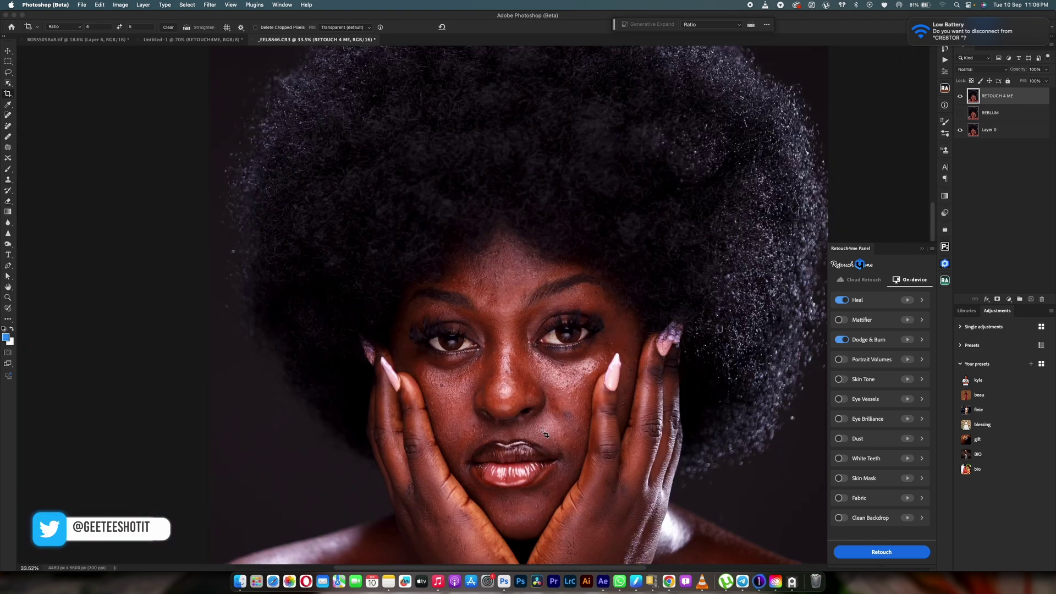
# Enable Portrait Volumes and Dust in the Retouch4me on-device plugin list
pyautogui.scroll(-3, 546, 435)
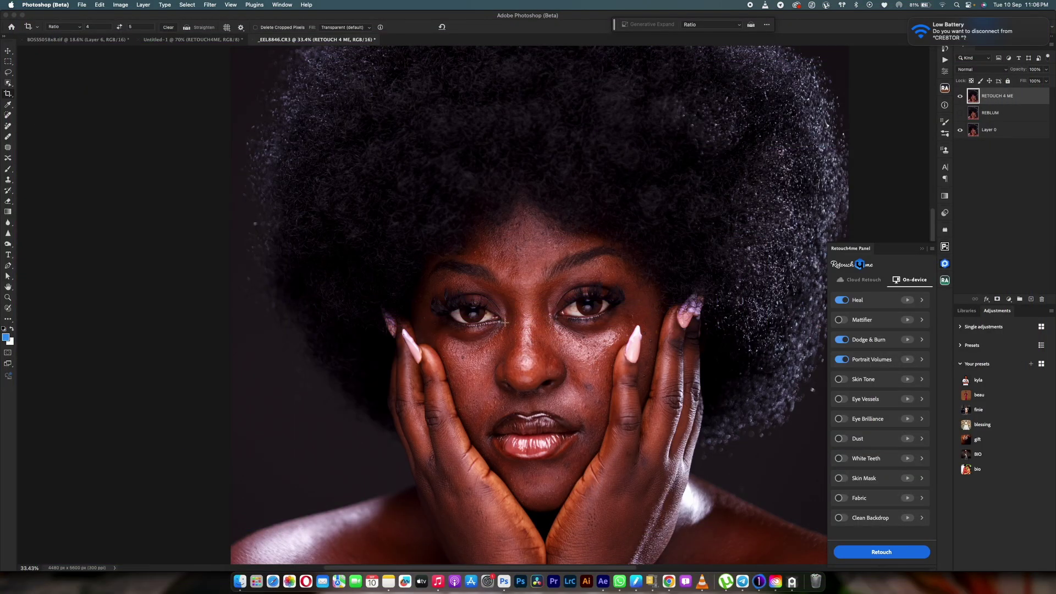
pyautogui.scroll(-5, 585, 374)
pyautogui.scroll(8, 546, 315)
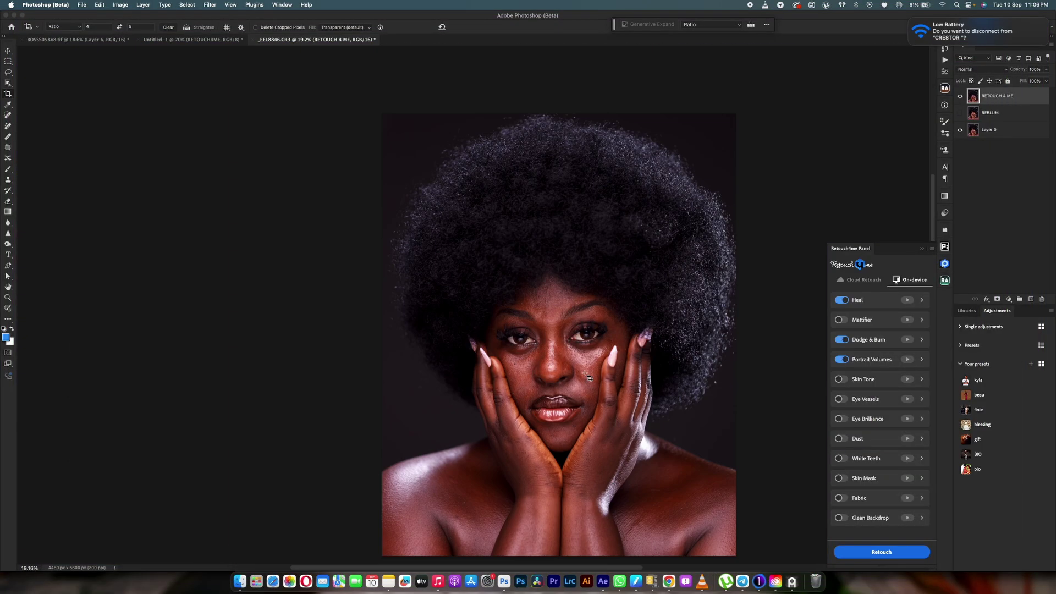
pyautogui.scroll(-5, 546, 316)
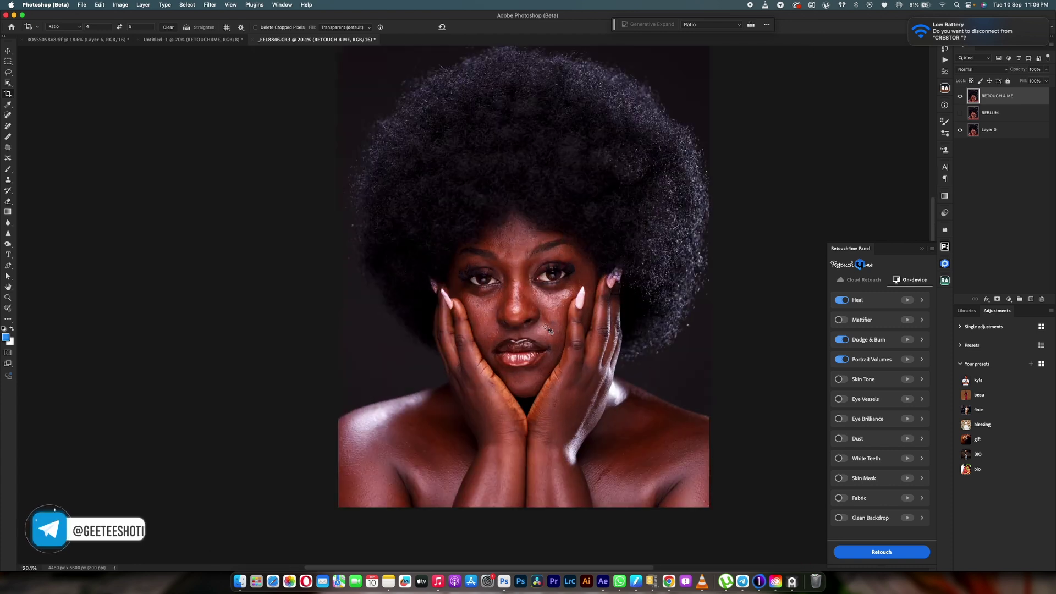
pyautogui.click(843, 439)
# Run the on-device Retouch4me retouch on the RETOUCH 4 ME layer with Heal, Dodge & Burn, Portrait Volumes and Dust
pyautogui.scroll(8, 568, 340)
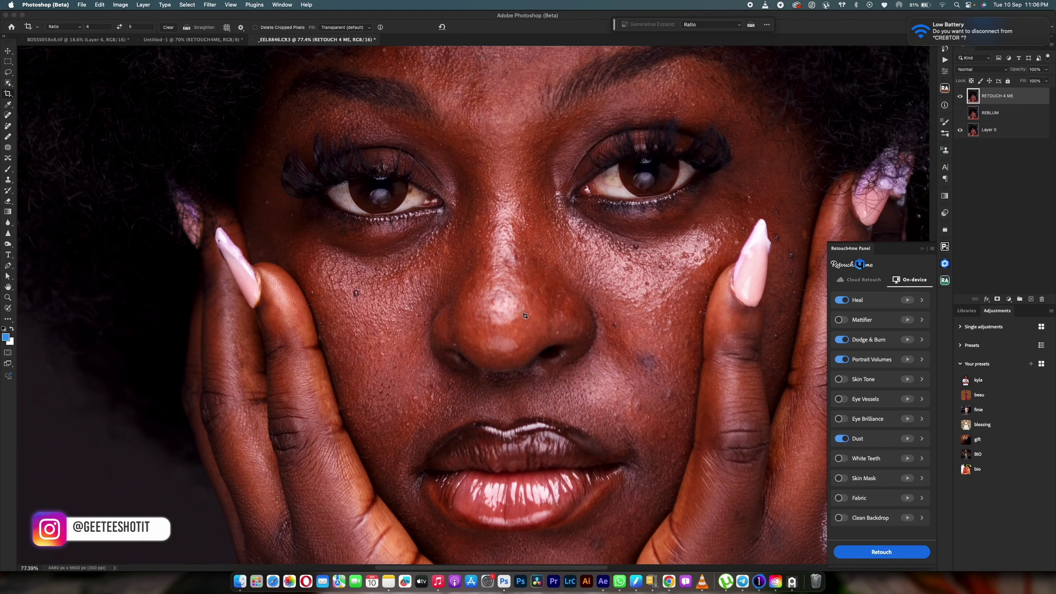
pyautogui.scroll(-5, 568, 340)
pyautogui.scroll(10, 568, 340)
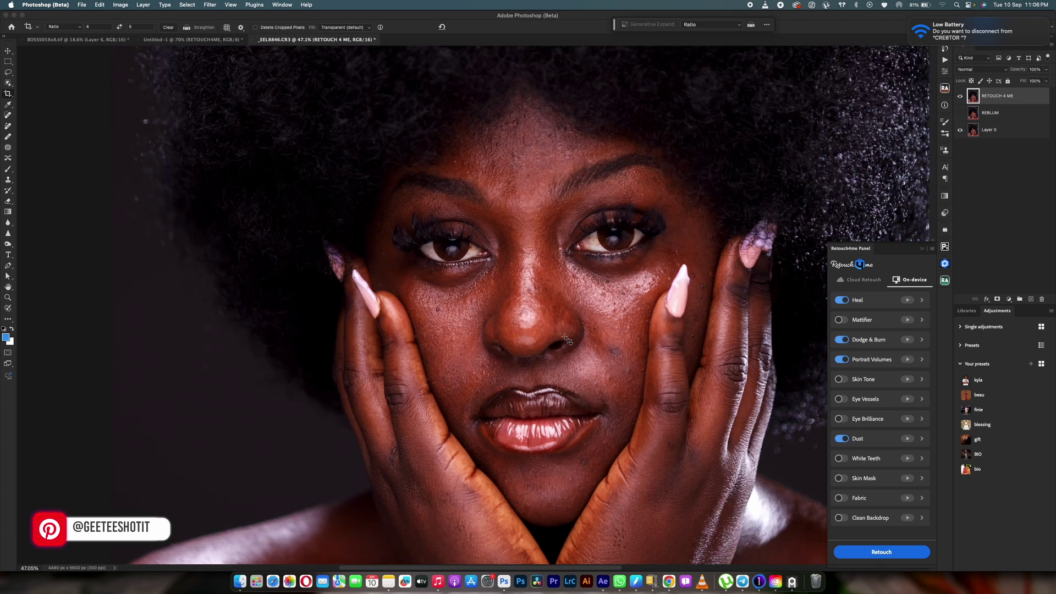
pyautogui.scroll(-8, 567, 339)
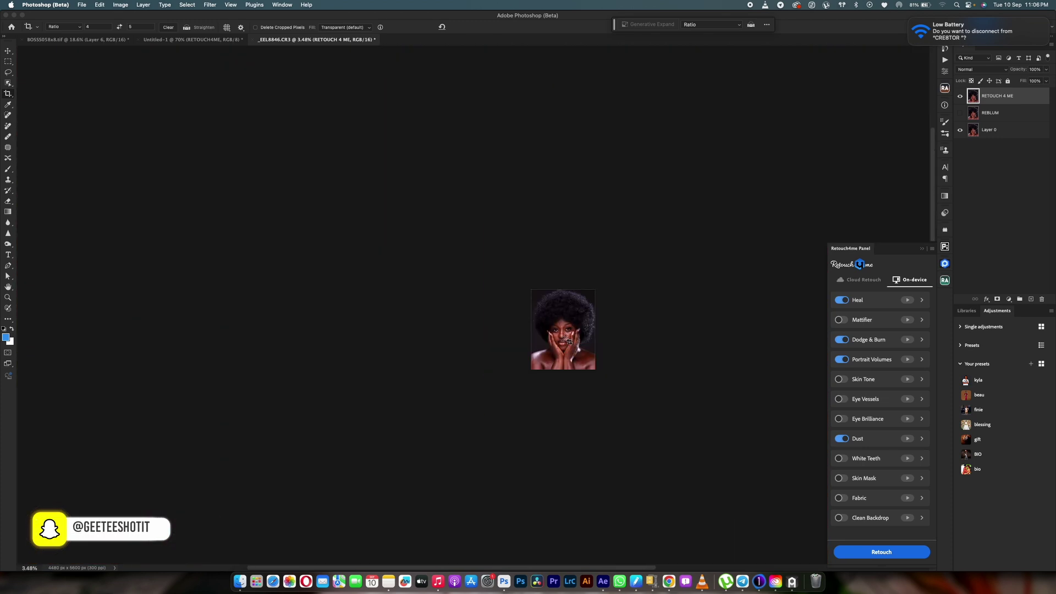
pyautogui.scroll(4, 567, 339)
pyautogui.scroll(-4, 567, 339)
pyautogui.scroll(3, 568, 341)
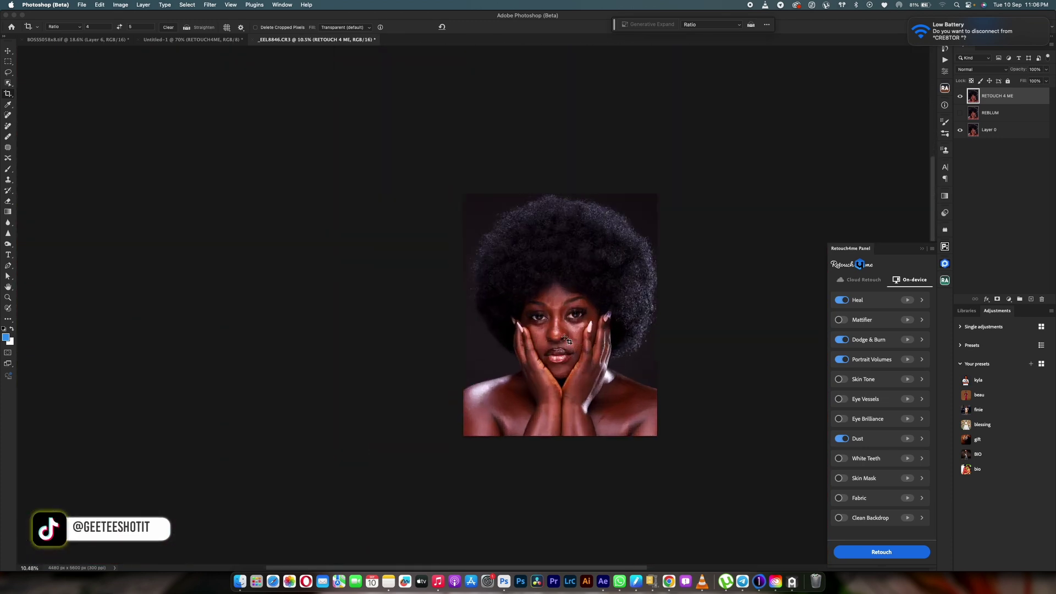
pyautogui.moveTo(554, 308); pyautogui.dragTo(487, 310)
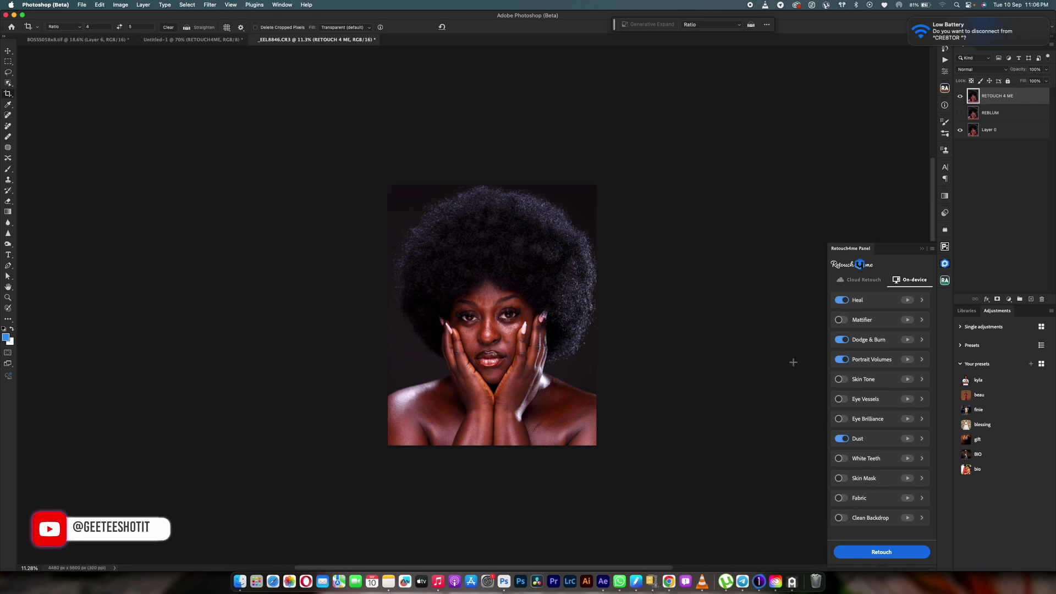
pyautogui.click(881, 551)
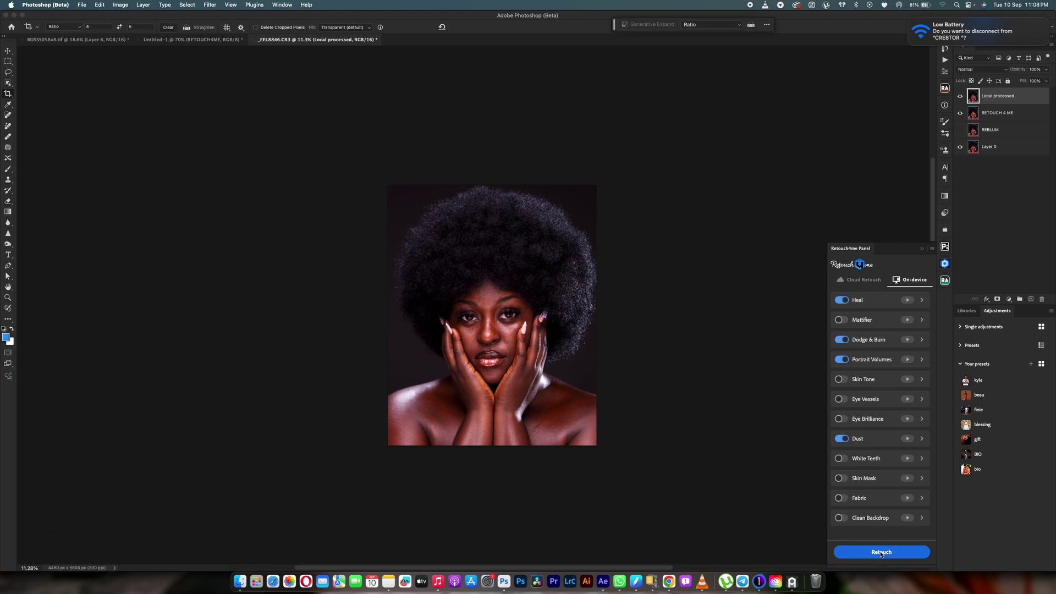
# Hide the RETOUCH 4 ME layer and compare the Local processed result with the original by toggling its visibility
pyautogui.scroll(10, 524, 333)
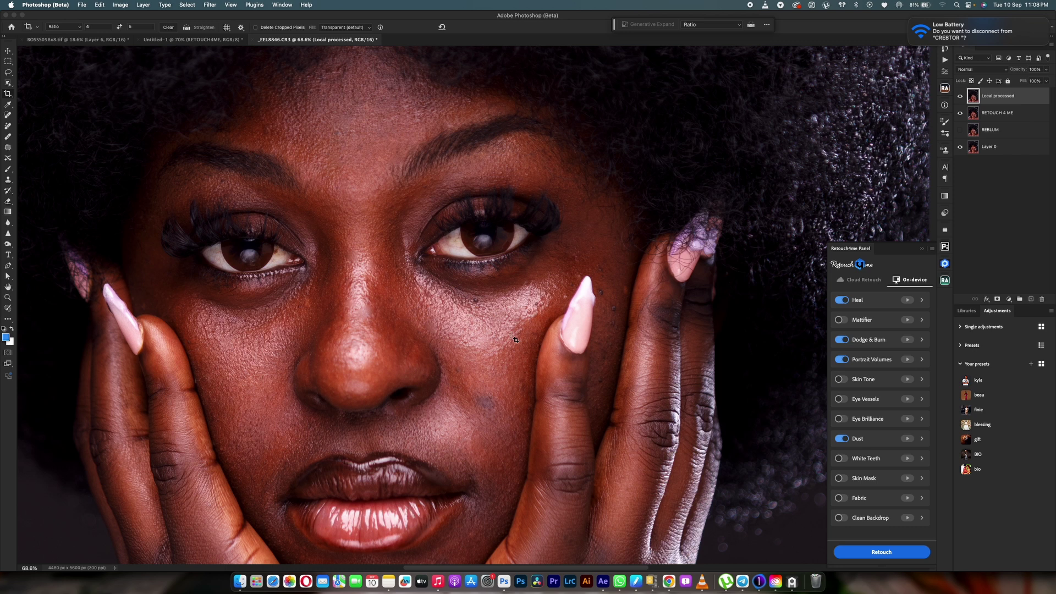
pyautogui.click(959, 96)
pyautogui.click(959, 98)
pyautogui.scroll(-4, 453, 307)
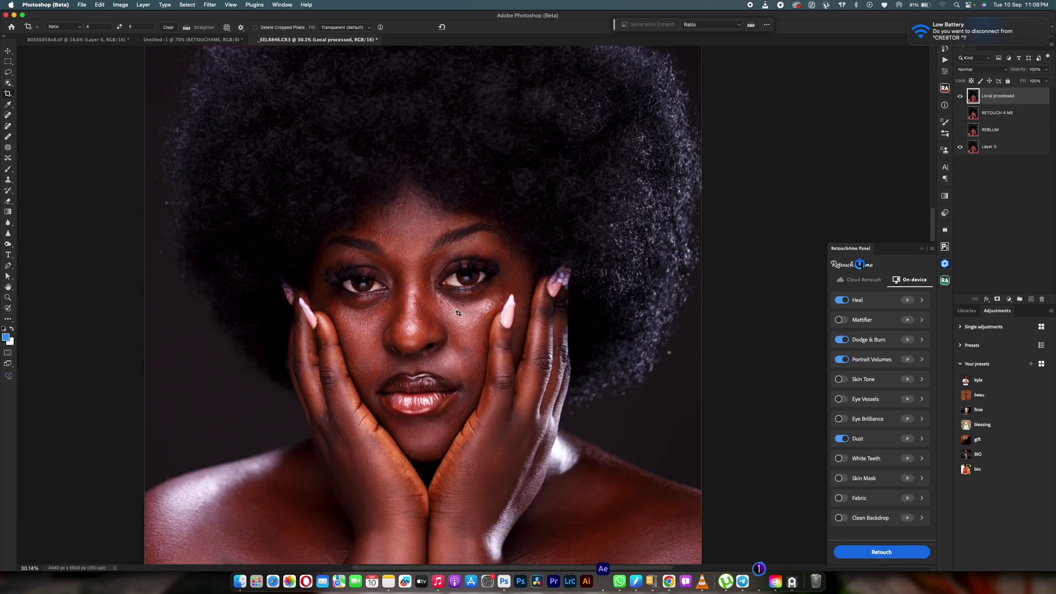
pyautogui.click(960, 96)
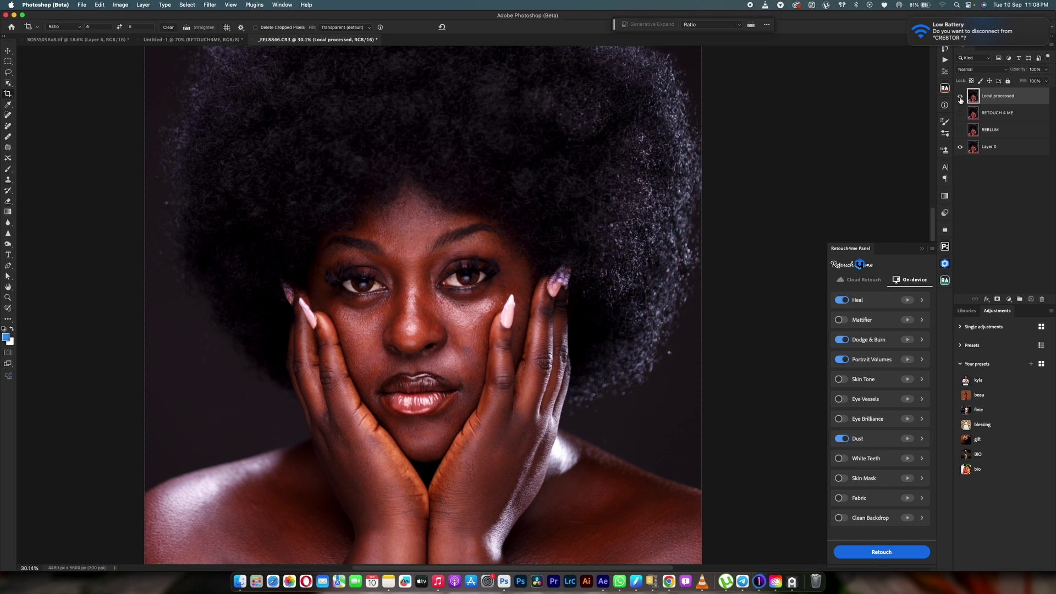
pyautogui.click(960, 97)
pyautogui.scroll(-4, 436, 444)
pyautogui.scroll(2, 436, 445)
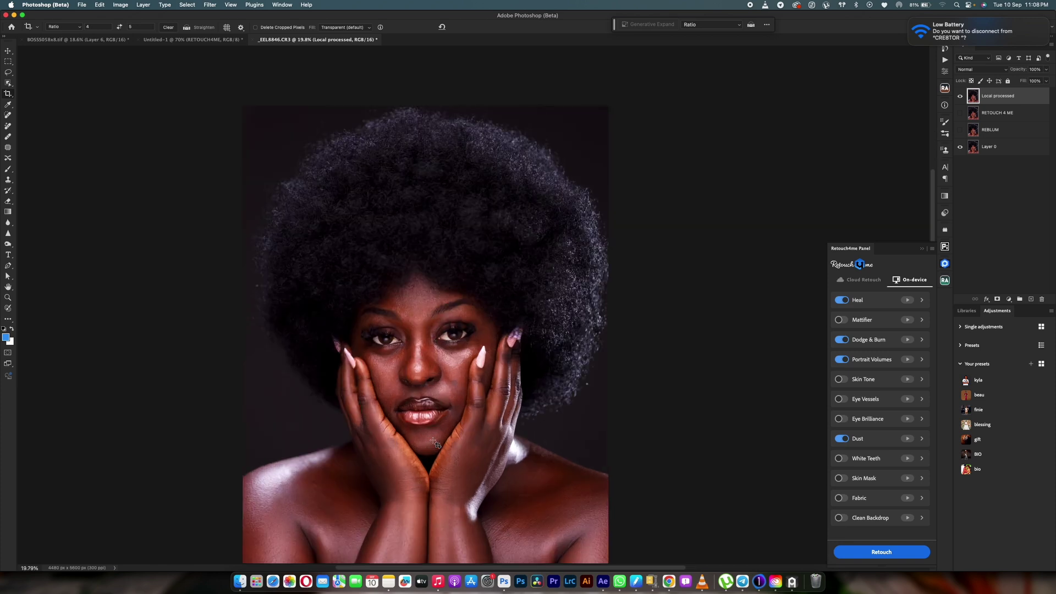
pyautogui.scroll(3, 436, 445)
pyautogui.scroll(-1, 569, 355)
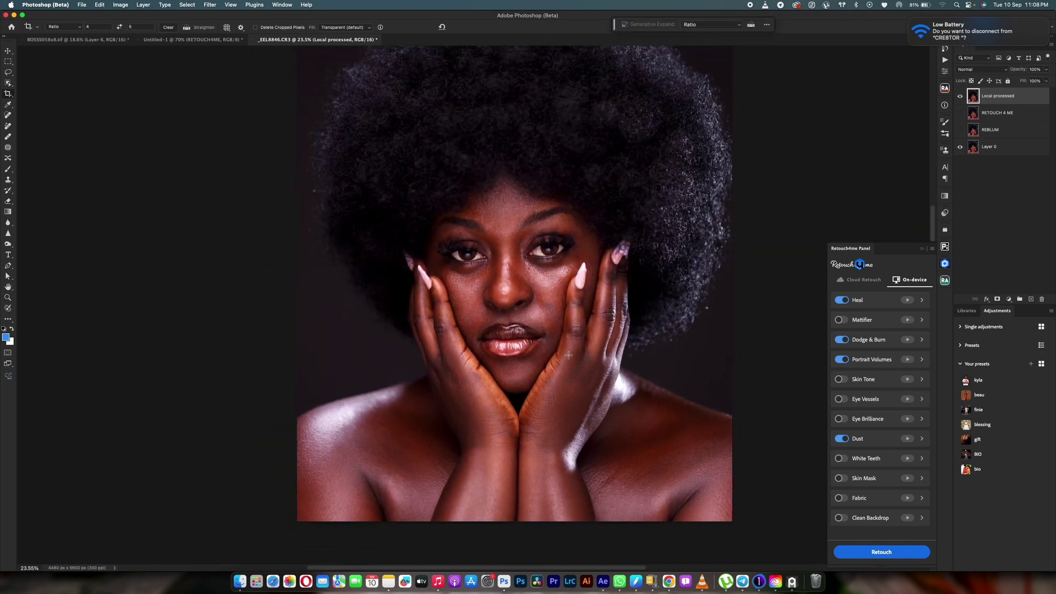
# Show the REBLUM layer and compare it with the Retouch4me result by toggling the Local processed layer's visibility
pyautogui.click(960, 98)
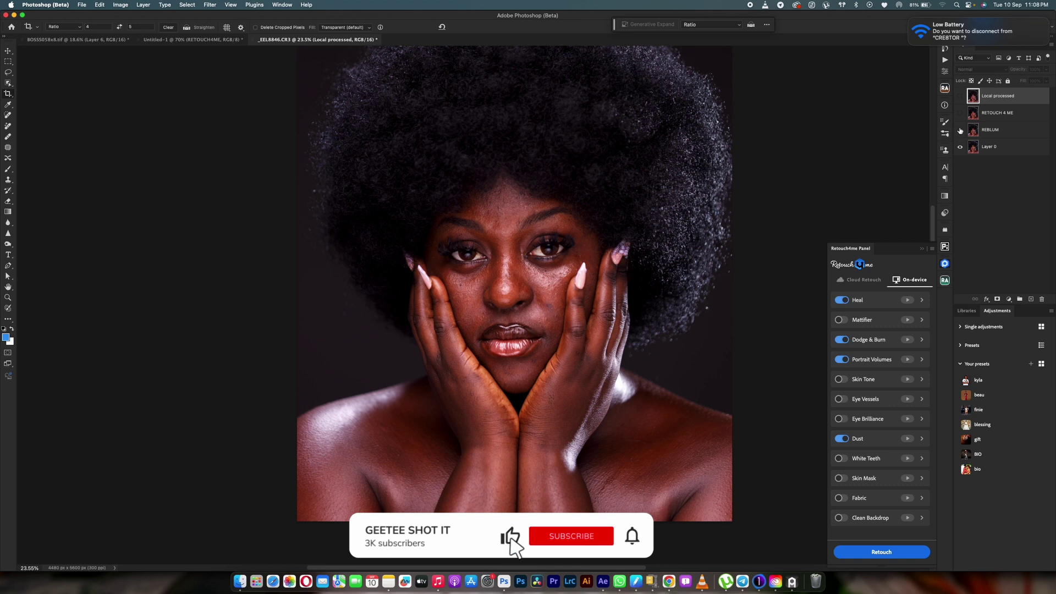
pyautogui.scroll(1, 533, 282)
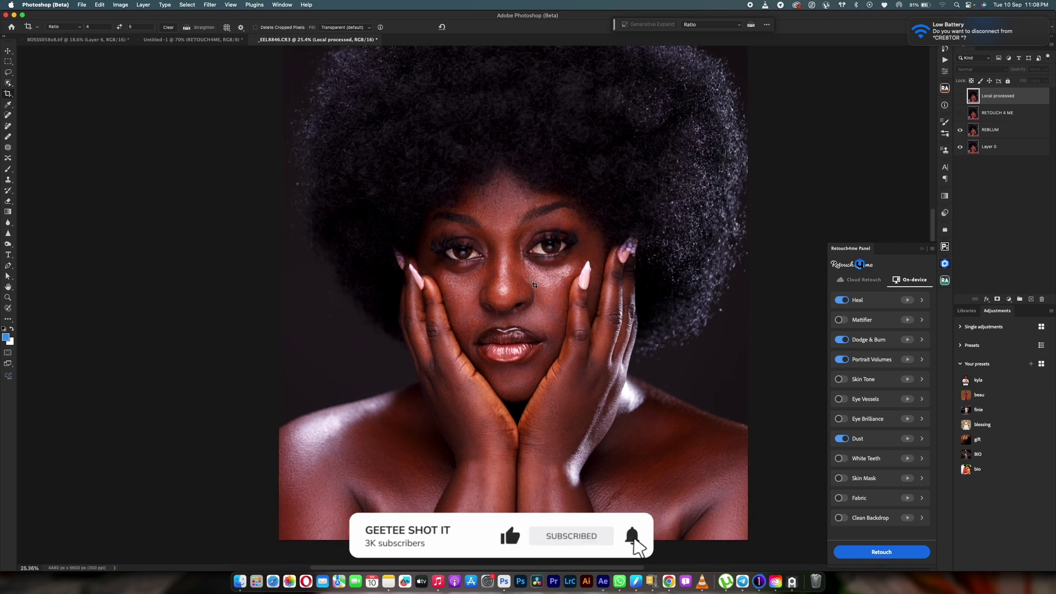
pyautogui.click(960, 98)
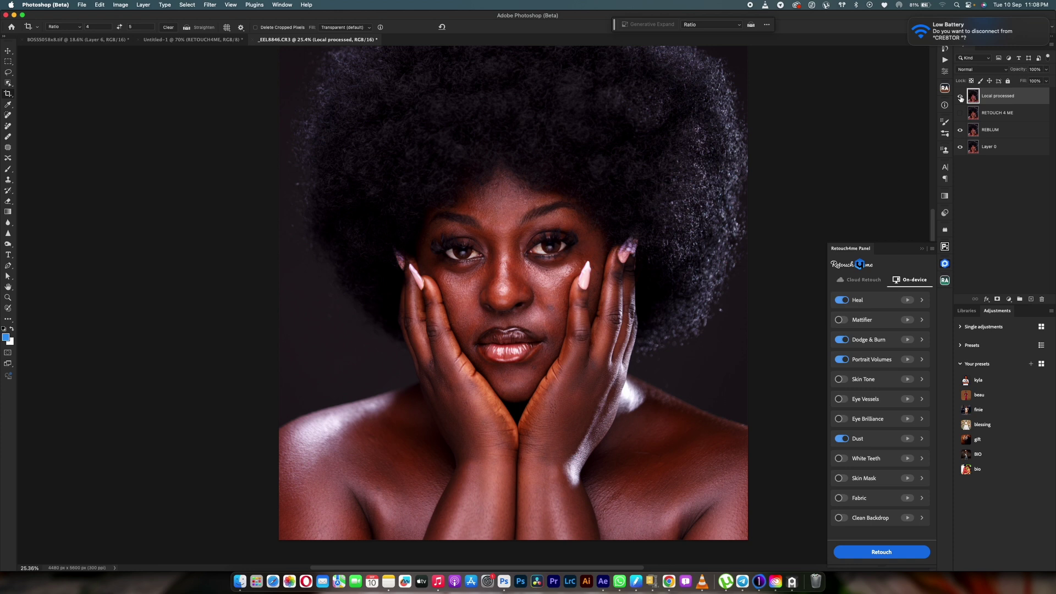
# Toggle the Local processed layer off and on again to check the skin retouch against the REBLUM result
pyautogui.click(960, 97)
pyautogui.click(960, 98)
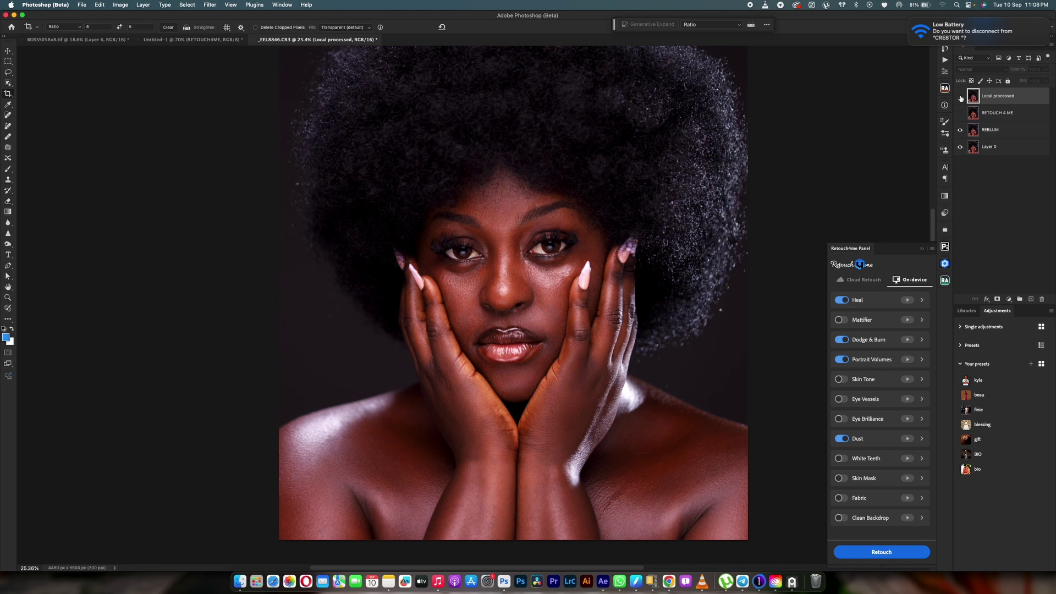
pyautogui.click(960, 98)
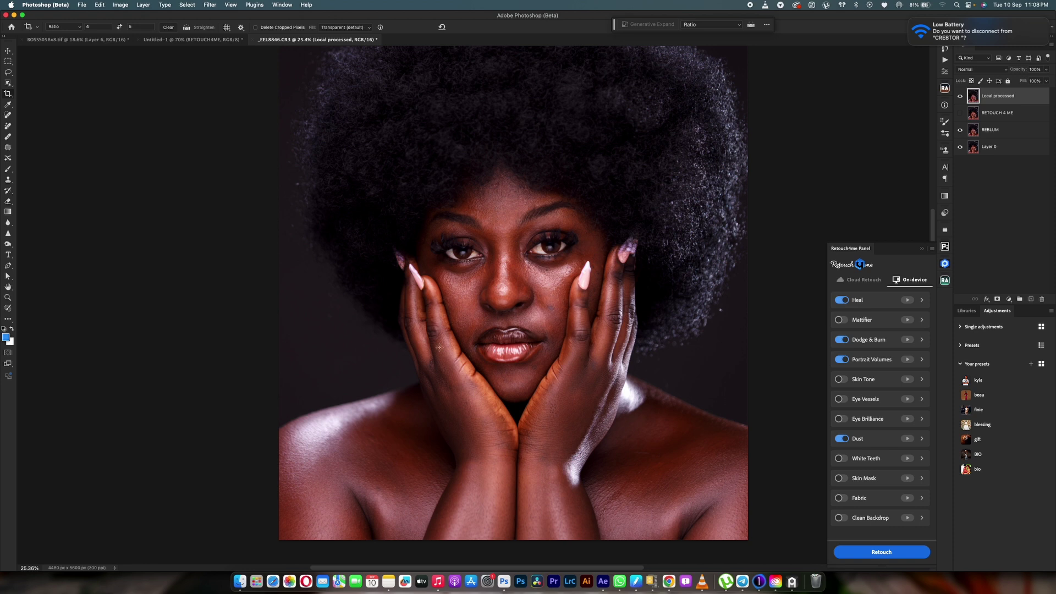
# Examine the Local processed retouch on the face, hands and shoulders at close and full view
pyautogui.scroll(5, 558, 347)
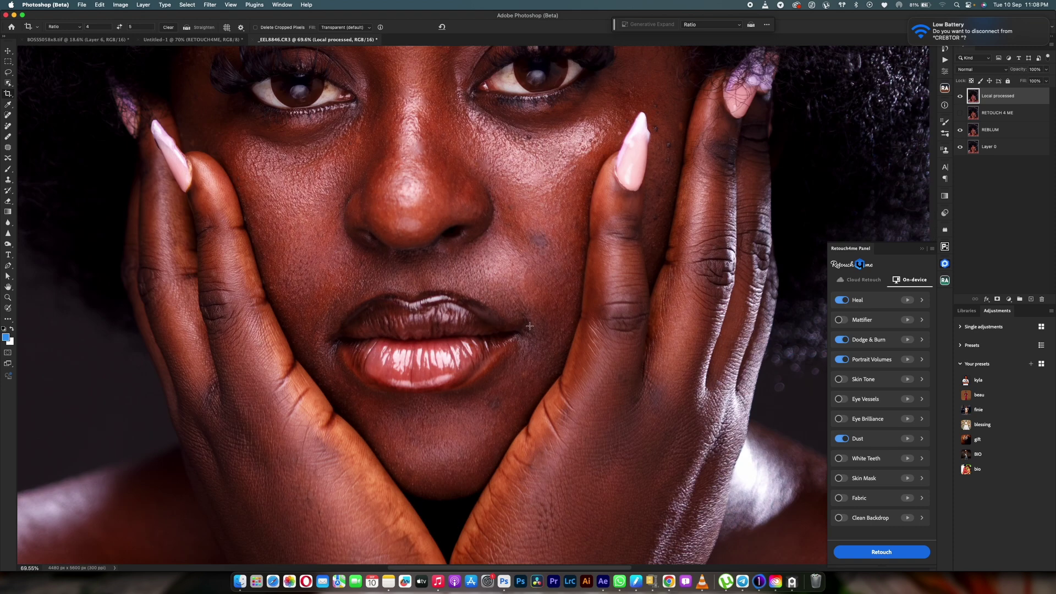
pyautogui.scroll(-6, 529, 326)
pyautogui.scroll(4, 531, 325)
pyautogui.scroll(-2, 532, 324)
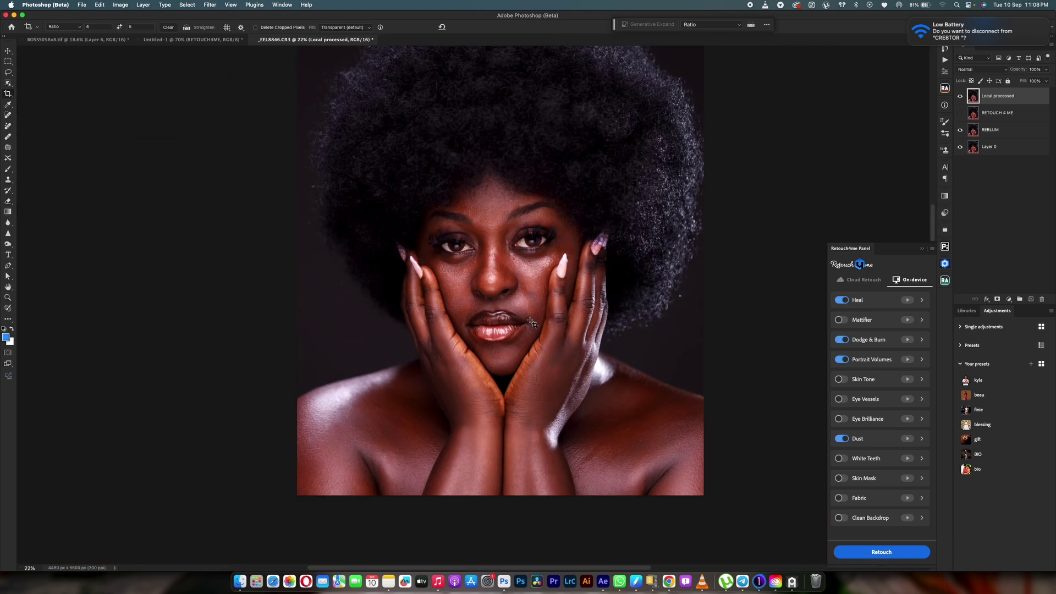
pyautogui.scroll(1, 533, 323)
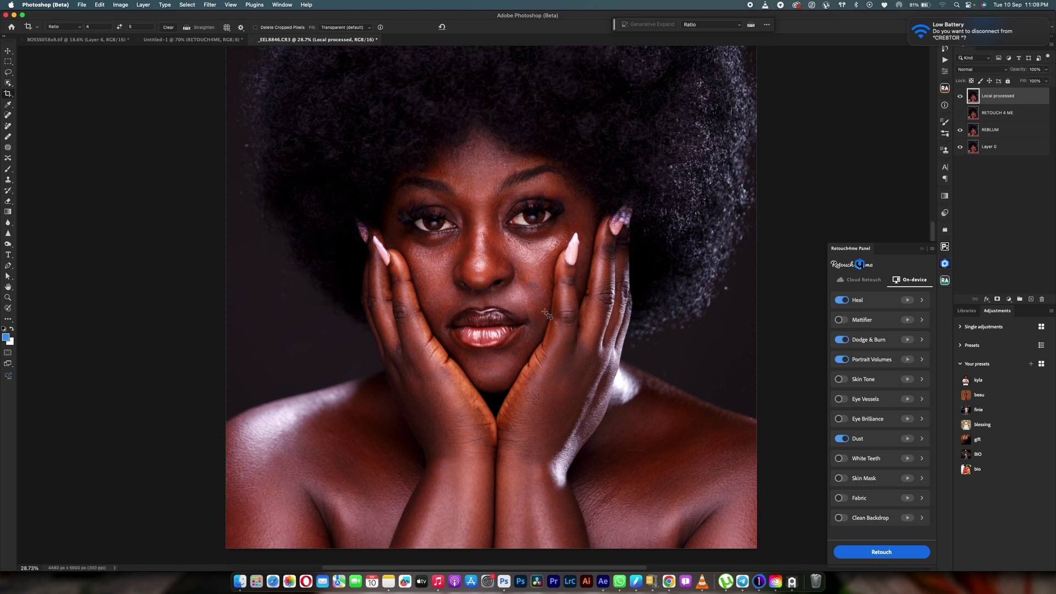
pyautogui.scroll(-3, 547, 315)
pyautogui.scroll(6, 548, 314)
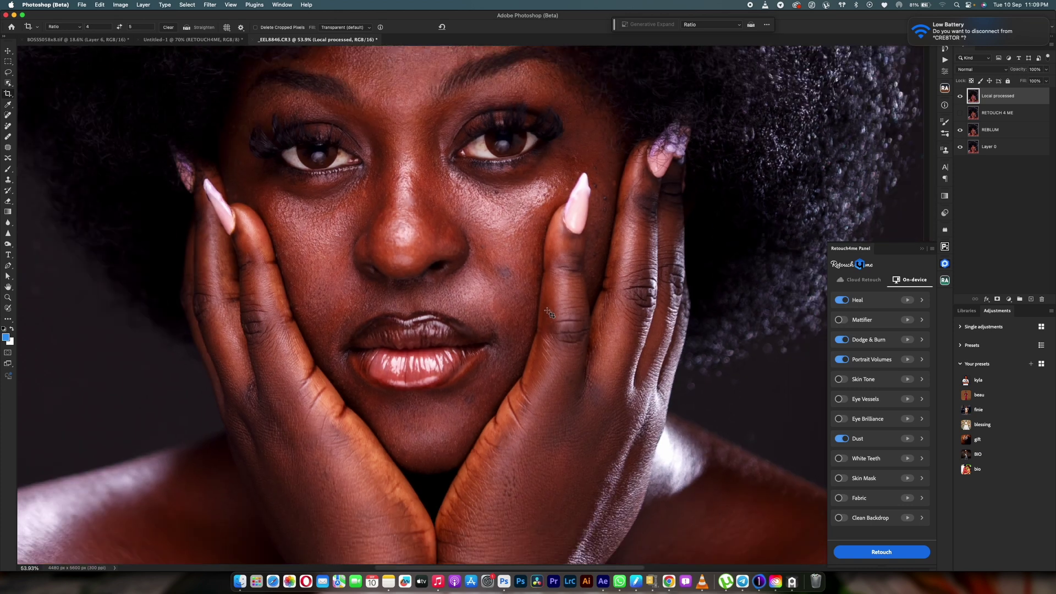
pyautogui.scroll(-2, 548, 312)
pyautogui.scroll(1, 550, 313)
pyautogui.scroll(-2, 550, 313)
pyautogui.scroll(3, 550, 313)
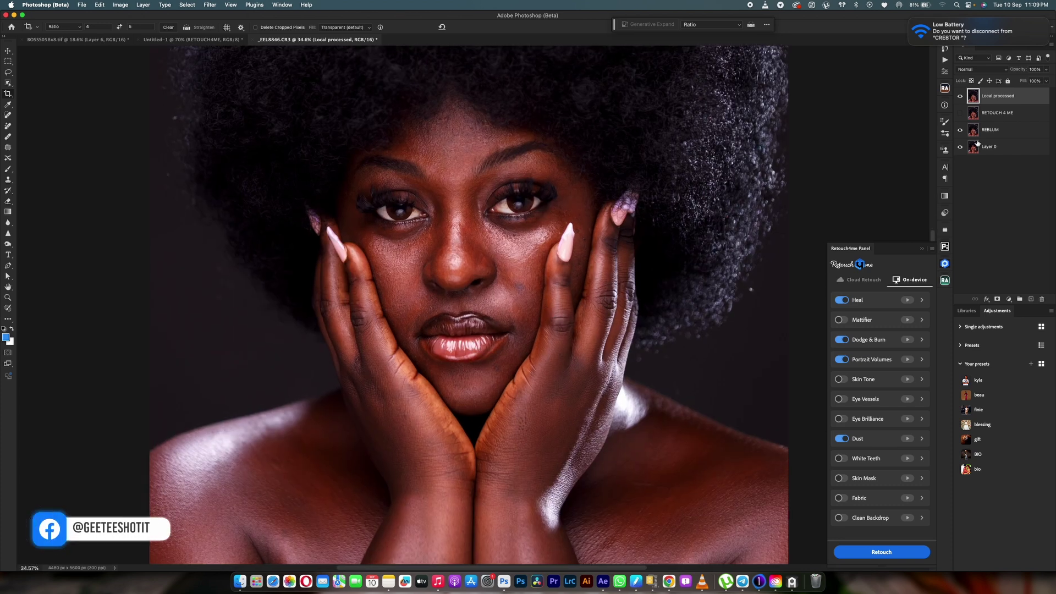
# Duplicate the Local processed layer and run the on-device Retouch4me retouch on the copy with only Skin Tone enabled
pyautogui.press('super+j')
pyautogui.click(841, 359)
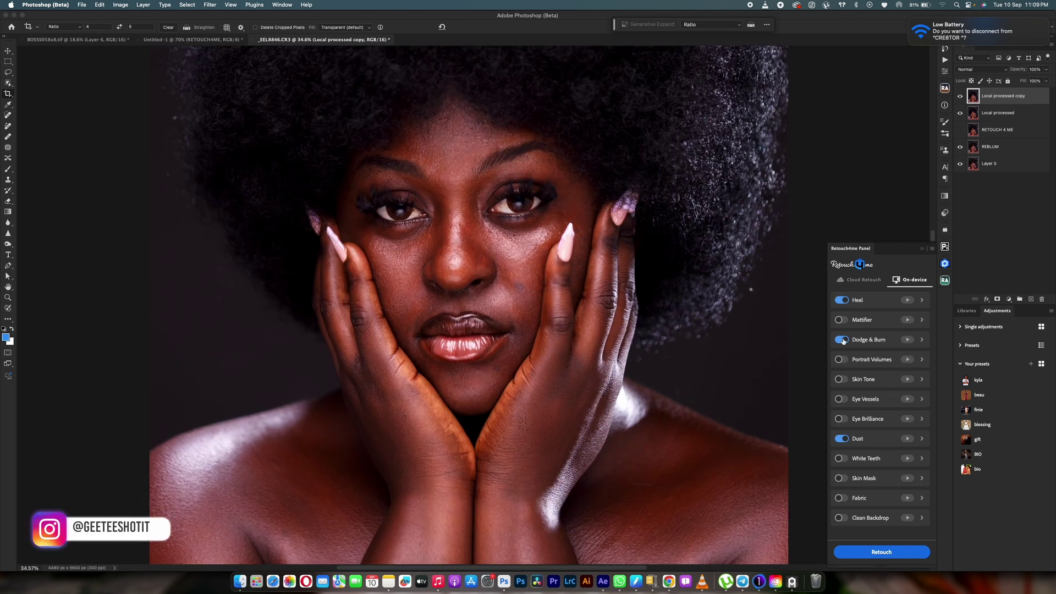
pyautogui.click(841, 302)
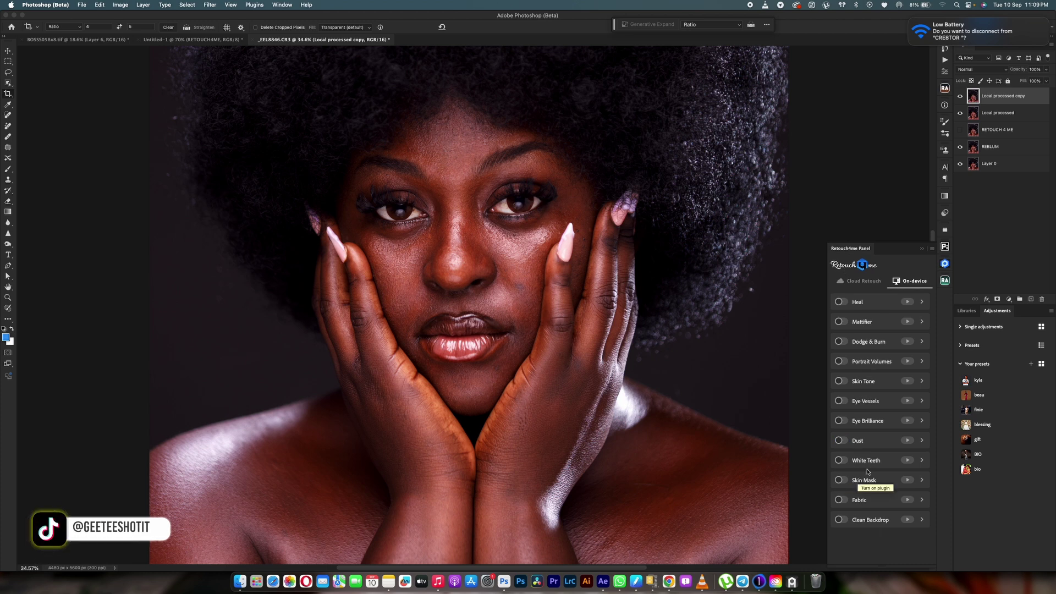
pyautogui.click(840, 381)
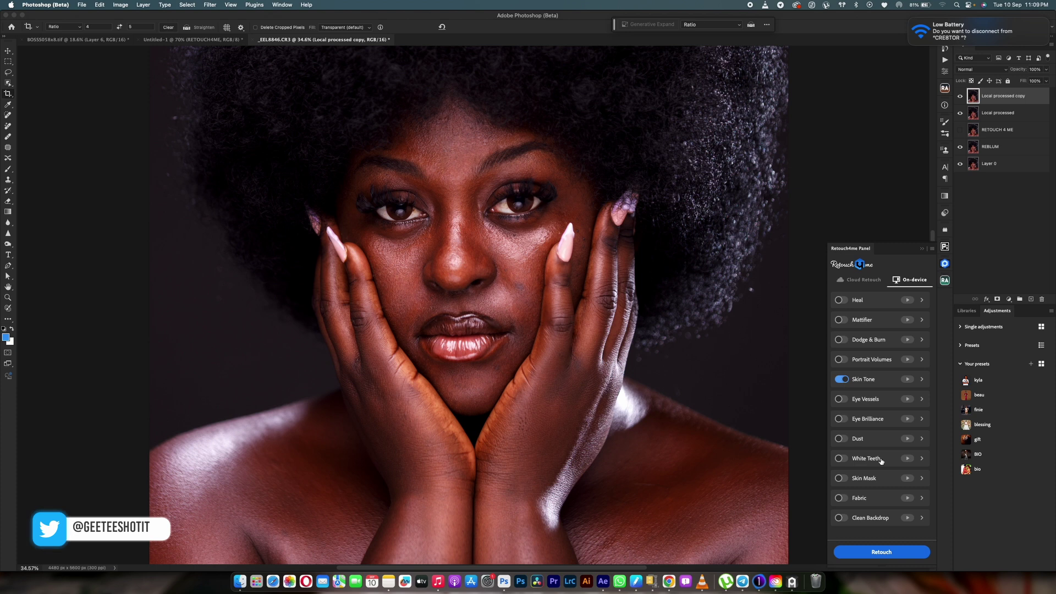
pyautogui.click(888, 553)
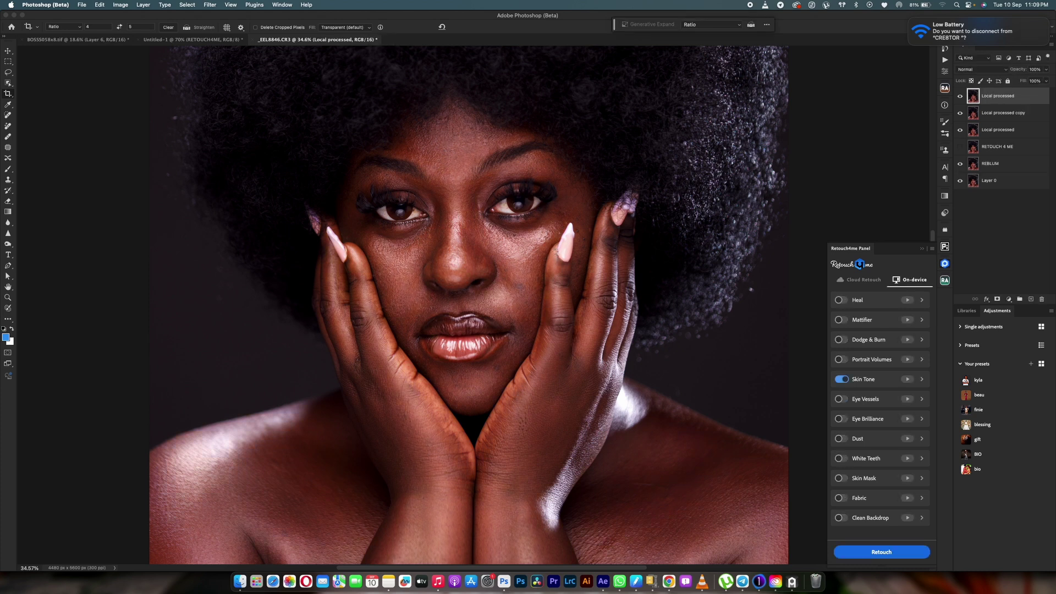
# Compare the Skin Tone result with the layer beneath by toggling its visibility, and inspect the skin on the face and arms
pyautogui.scroll(-5, 564, 264)
pyautogui.scroll(3, 566, 268)
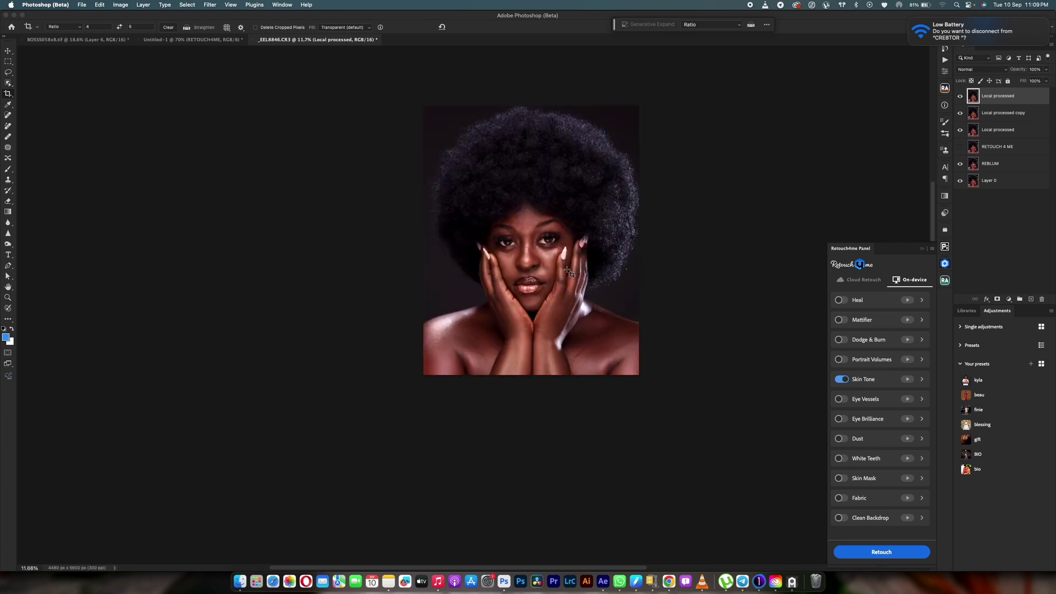
pyautogui.scroll(3, 569, 272)
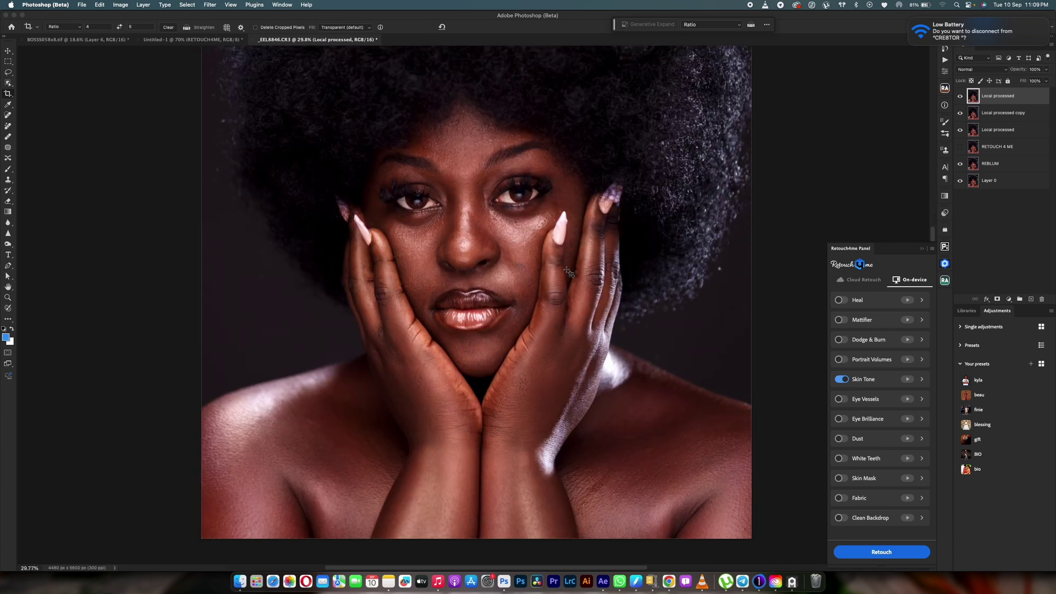
pyautogui.scroll(-2, 612, 268)
pyautogui.click(958, 100)
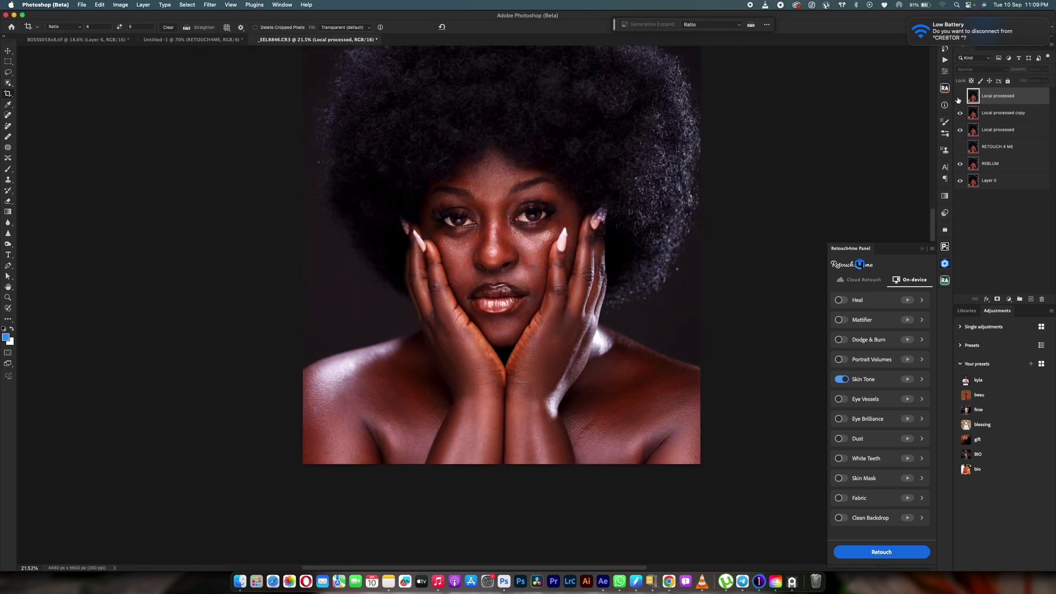
pyautogui.click(960, 97)
pyautogui.scroll(5, 500, 401)
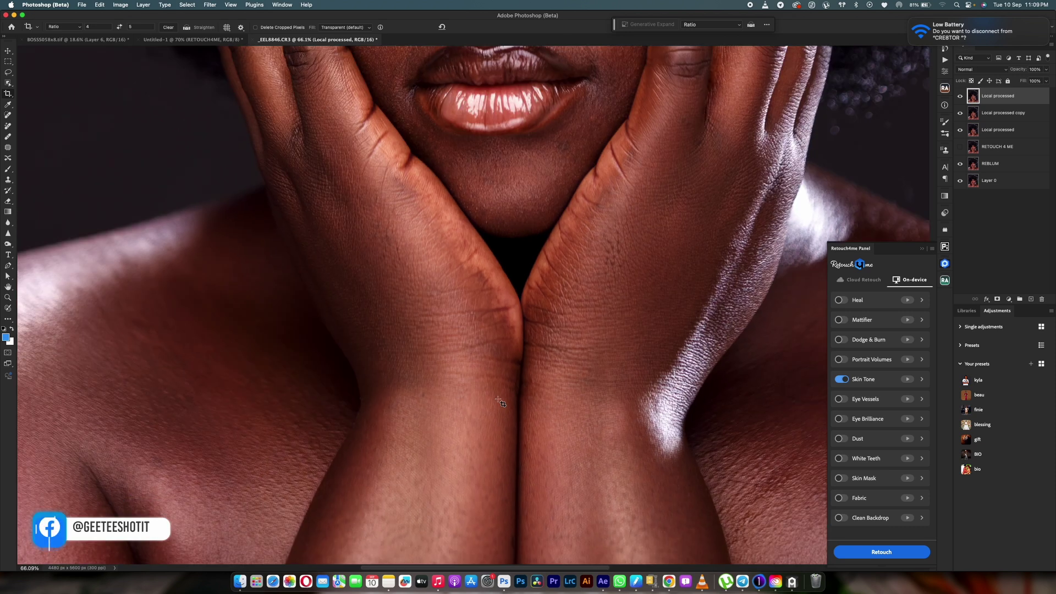
pyautogui.scroll(-6, 501, 401)
pyautogui.scroll(3, 501, 397)
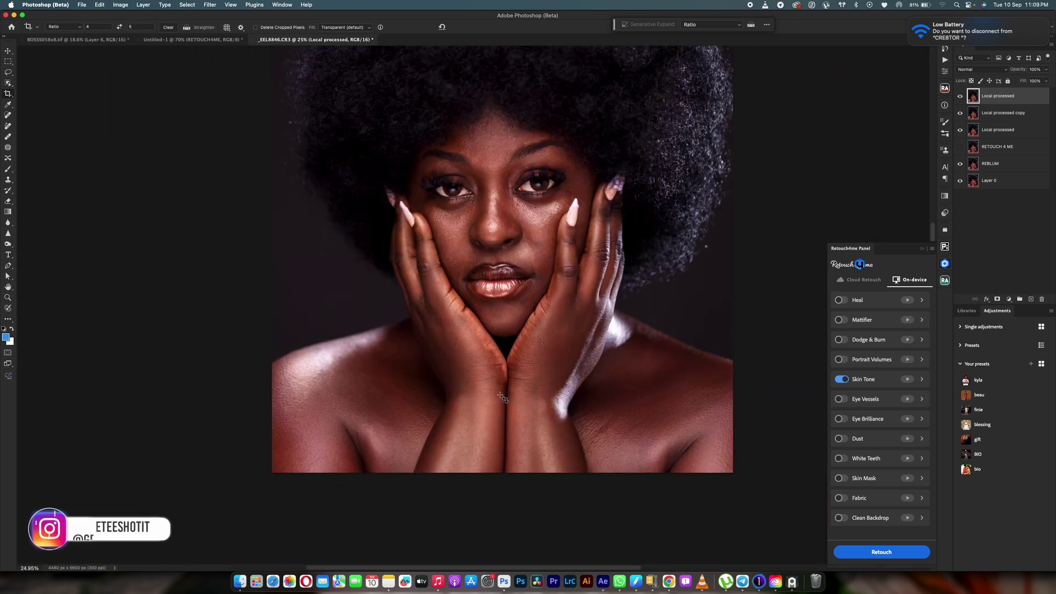
pyautogui.scroll(2, 501, 397)
pyautogui.scroll(-3, 501, 397)
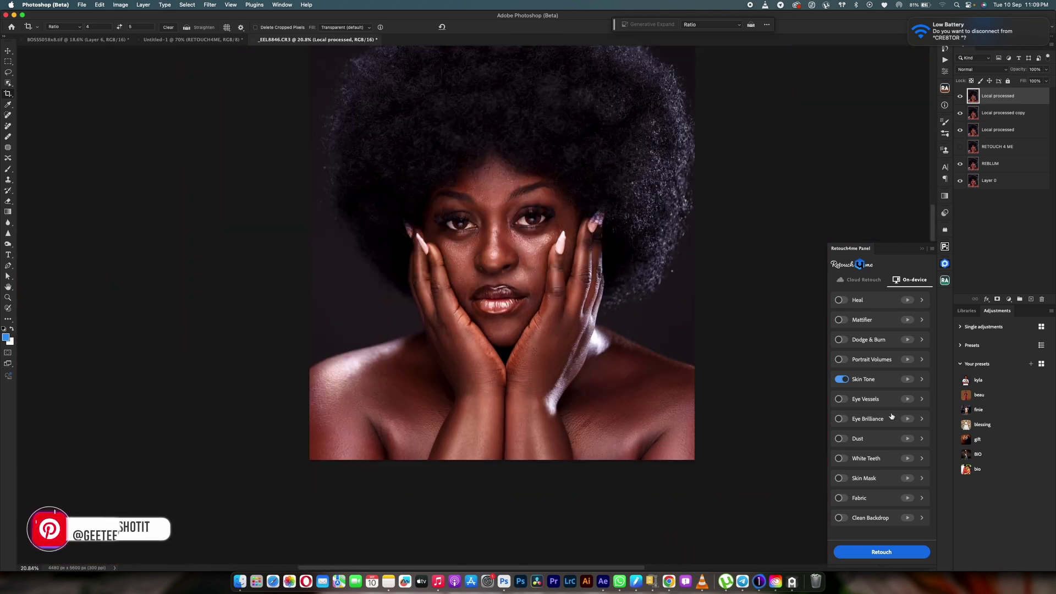
# Replace the Skin Tone result layer with a new run at Brightness 142 and inspect the skin
pyautogui.click(921, 379)
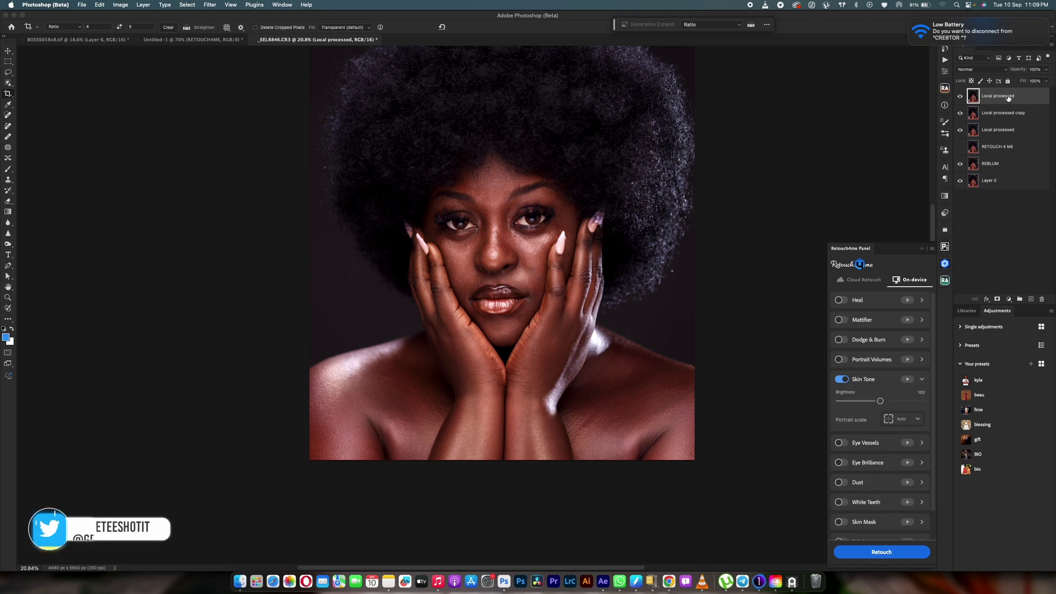
pyautogui.moveTo(1008, 98); pyautogui.dragTo(1041, 298)
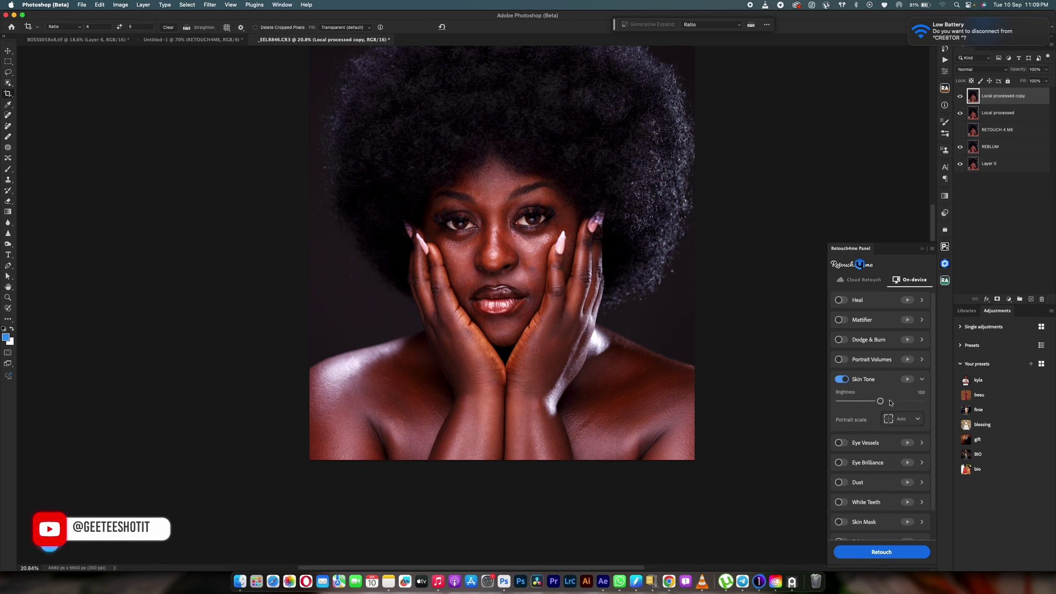
pyautogui.moveTo(880, 401); pyautogui.dragTo(908, 401)
pyautogui.click(887, 550)
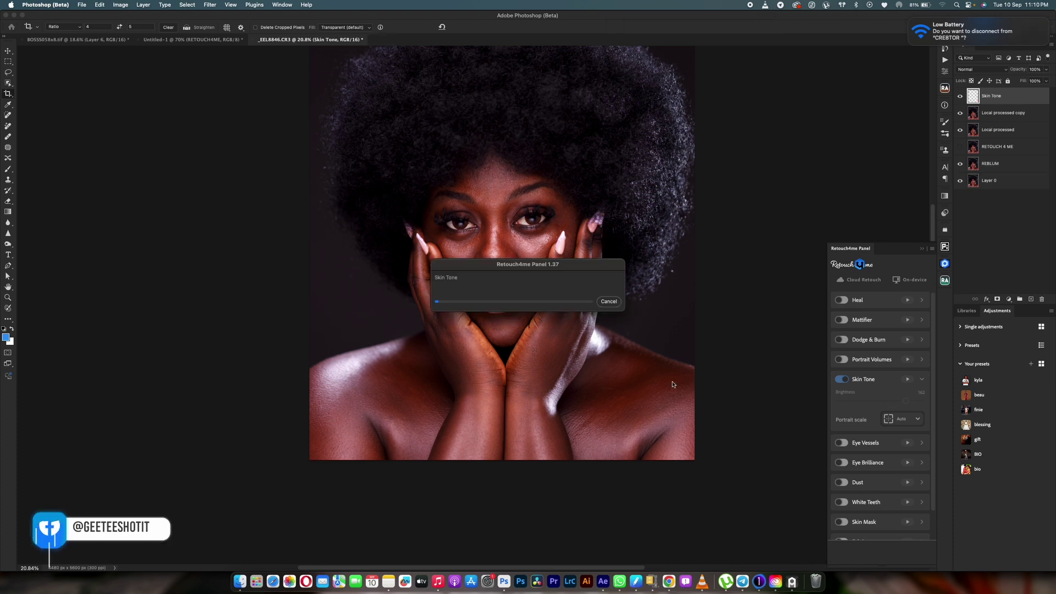
pyautogui.scroll(4, 600, 330)
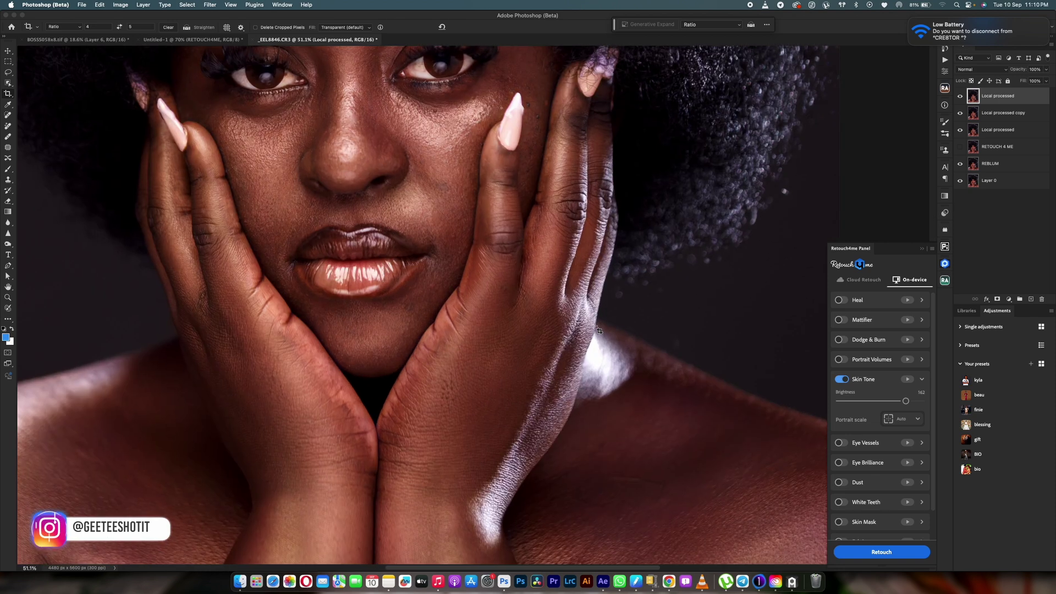
pyautogui.scroll(-6, 599, 330)
pyautogui.scroll(3, 599, 330)
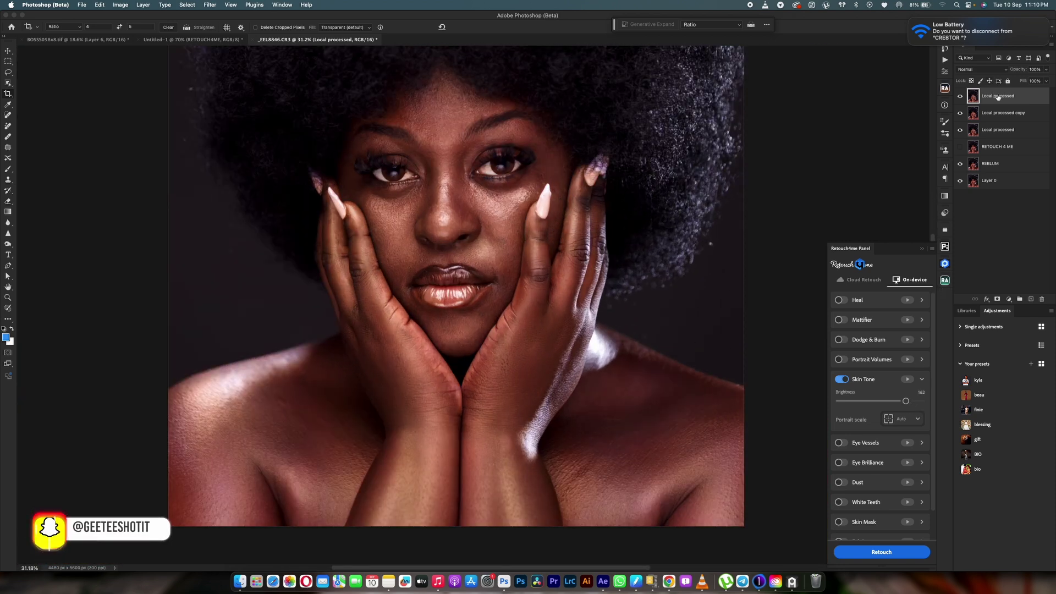
# Delete the Skin Tone result layer and set the Skin Tone Brightness to 70
pyautogui.moveTo(998, 96); pyautogui.dragTo(1041, 298)
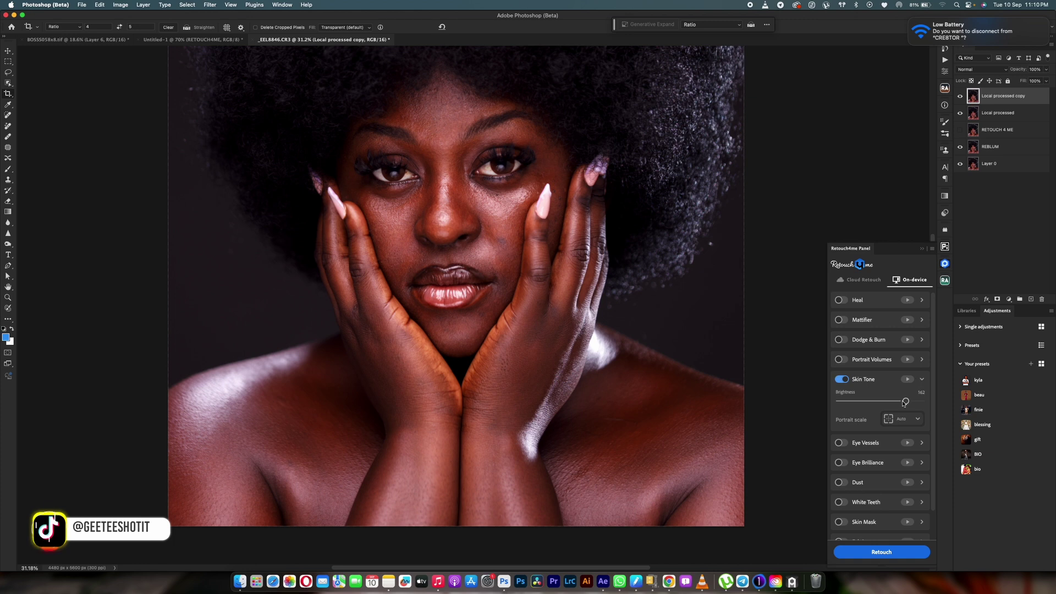
pyautogui.moveTo(906, 401); pyautogui.dragTo(868, 401)
pyautogui.click(905, 423)
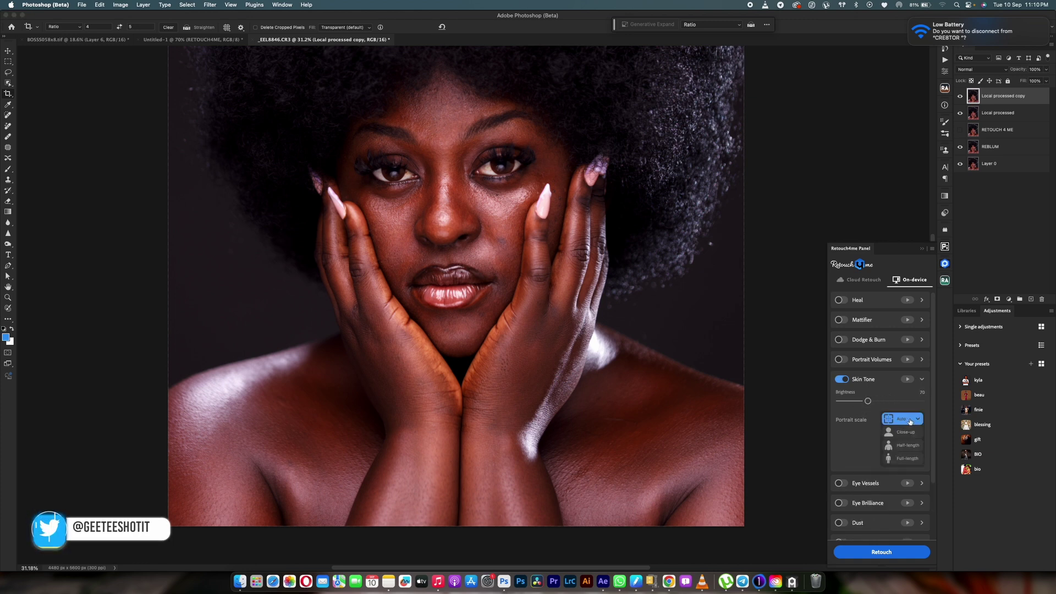
pyautogui.click(904, 438)
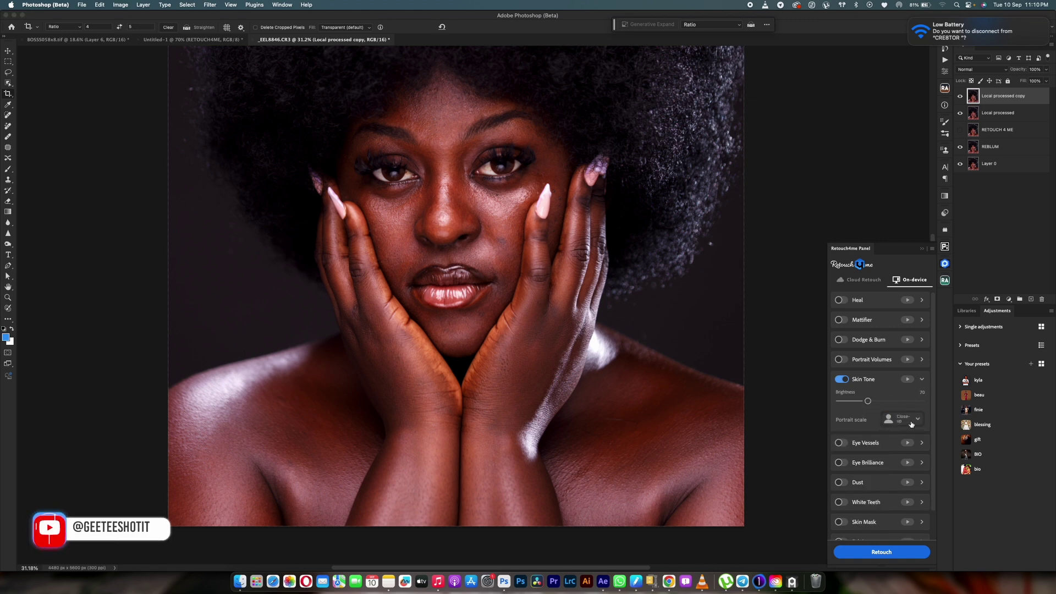
pyautogui.click(905, 421)
pyautogui.click(905, 434)
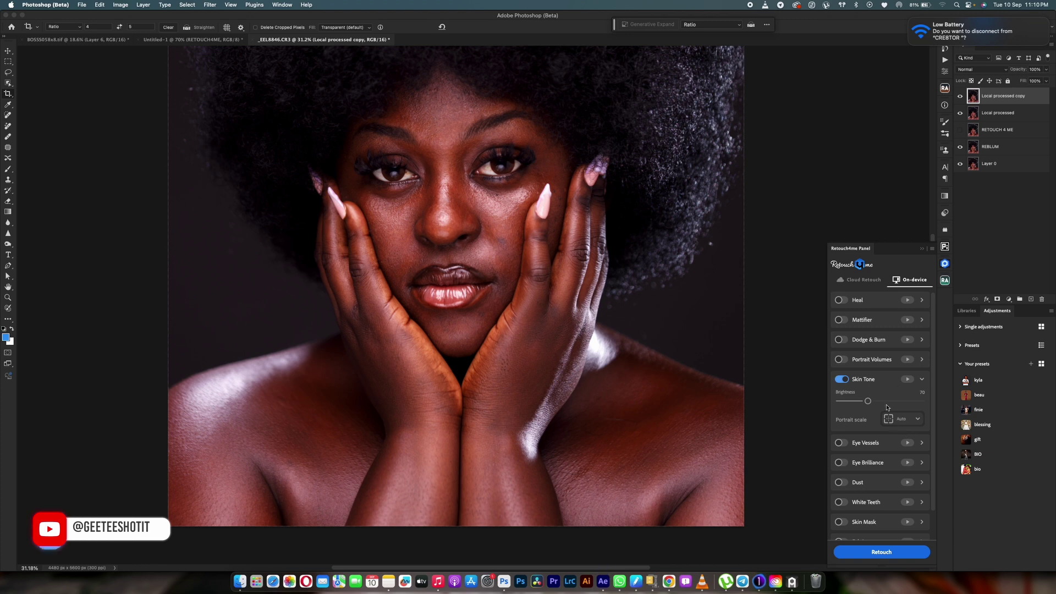
pyautogui.click(922, 359)
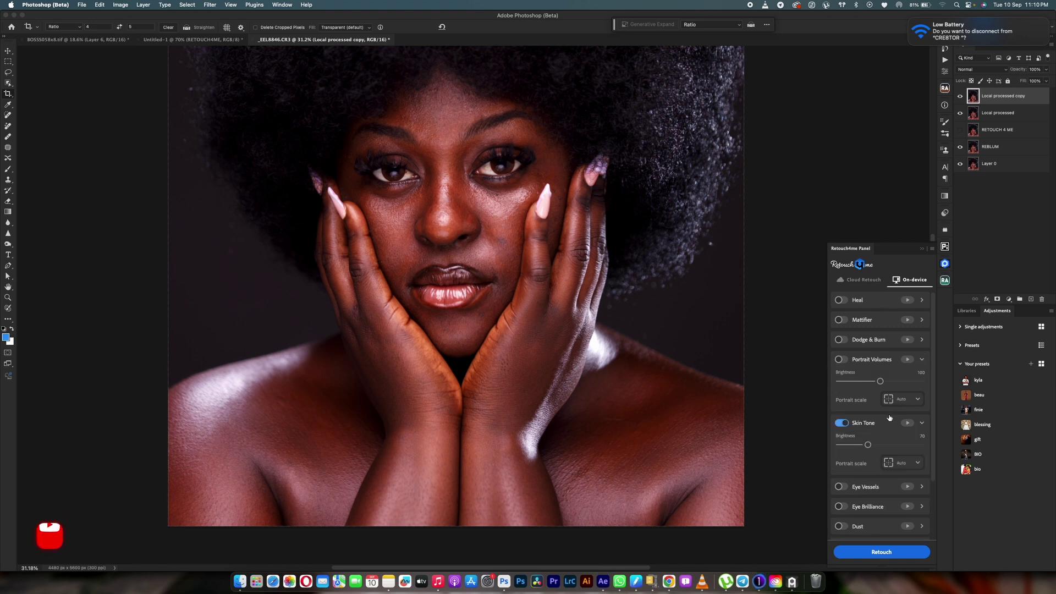
pyautogui.click(922, 359)
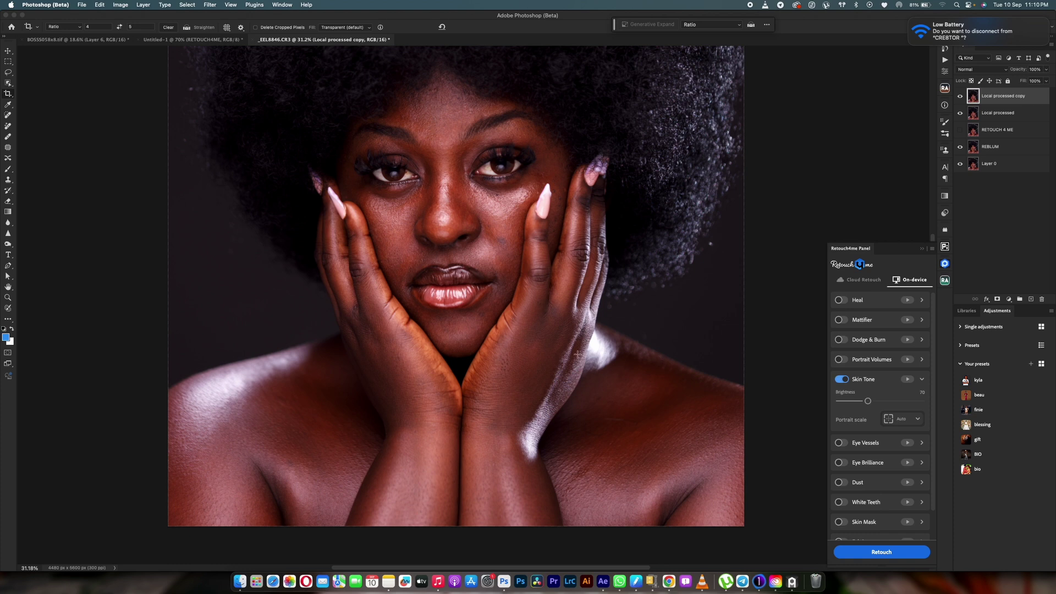
# Set the Skin Tone Portrait scale to Close-up and run the retouch on the Local processed copy layer
pyautogui.click(913, 420)
pyautogui.click(908, 440)
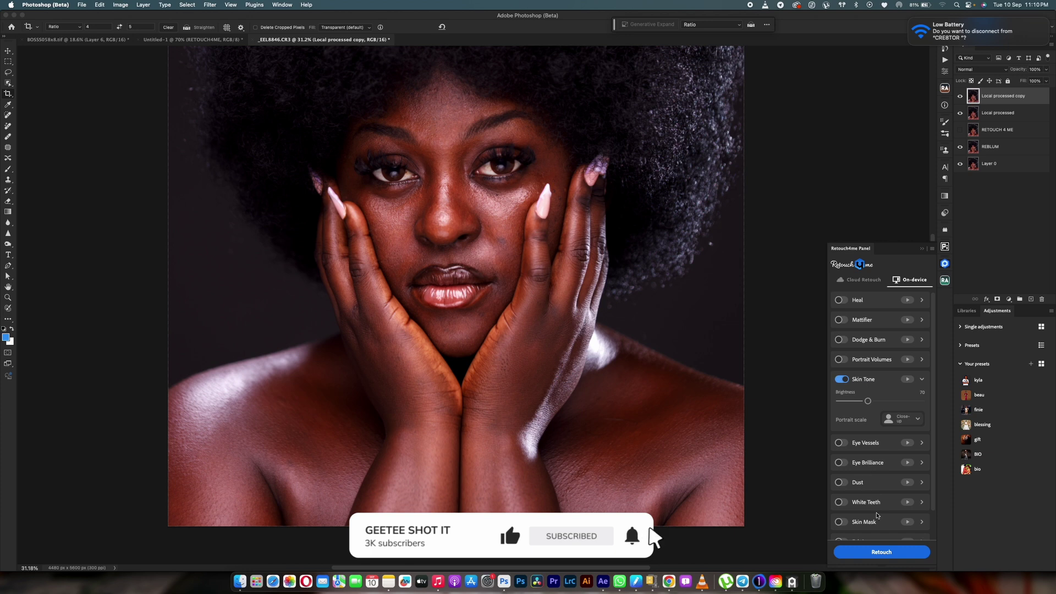
pyautogui.click(880, 554)
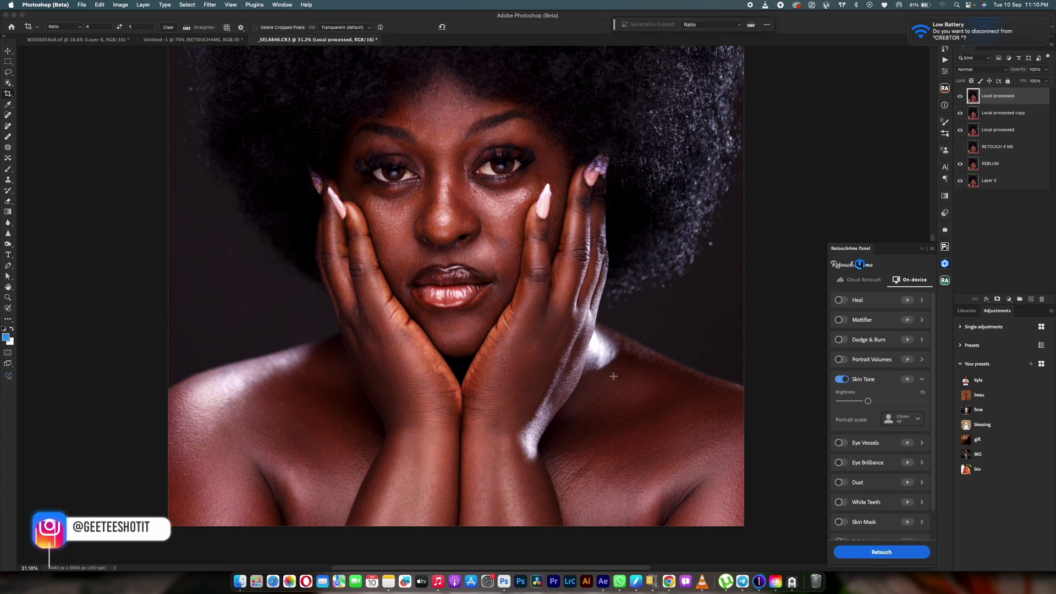
# Compare the Close-up Skin Tone result with the unprocessed copy by toggling the top layer, and inspect the face and shoulders
pyautogui.scroll(-5, 590, 311)
pyautogui.scroll(6, 560, 302)
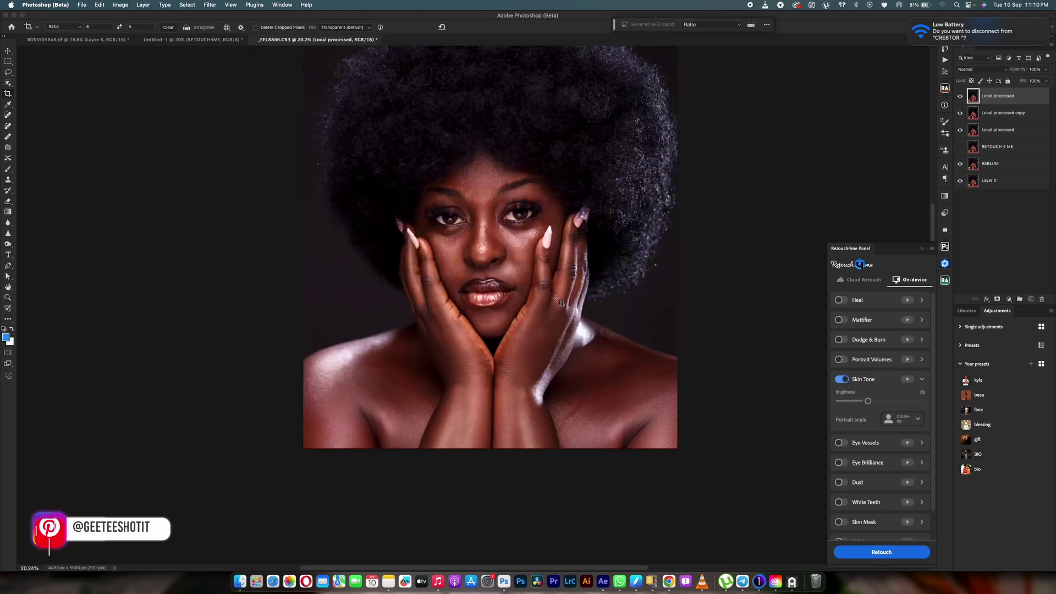
pyautogui.scroll(-4, 560, 303)
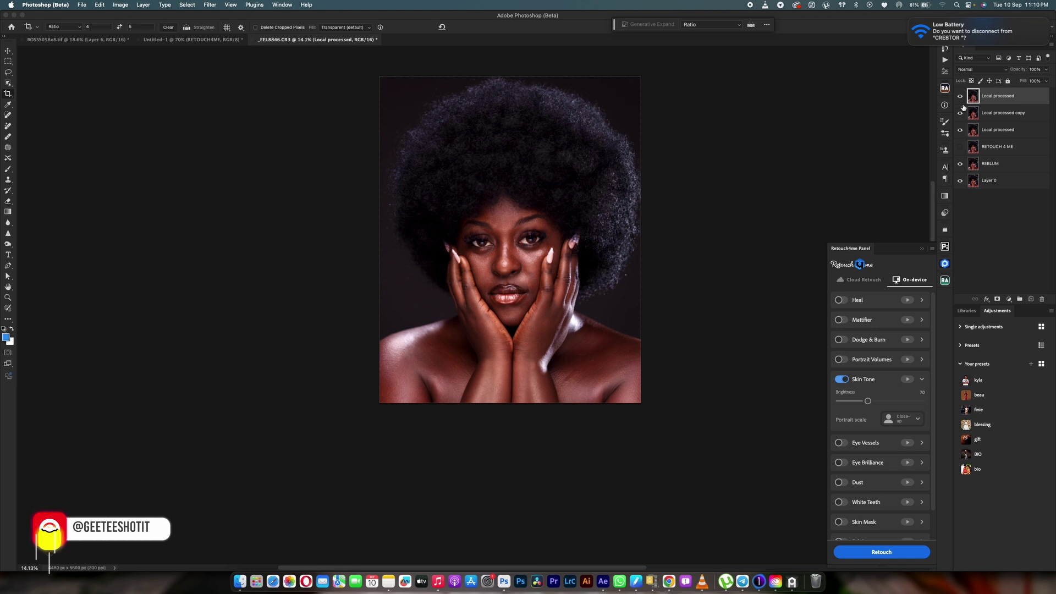
pyautogui.click(960, 96)
pyautogui.click(960, 96)
pyautogui.scroll(4, 582, 299)
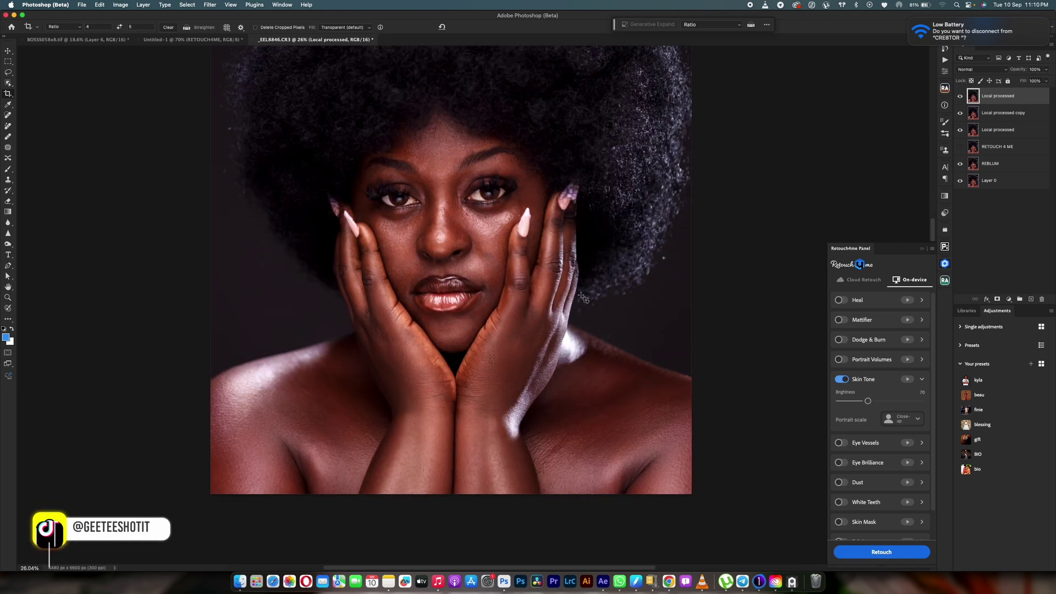
pyautogui.scroll(-1, 582, 299)
pyautogui.click(960, 146)
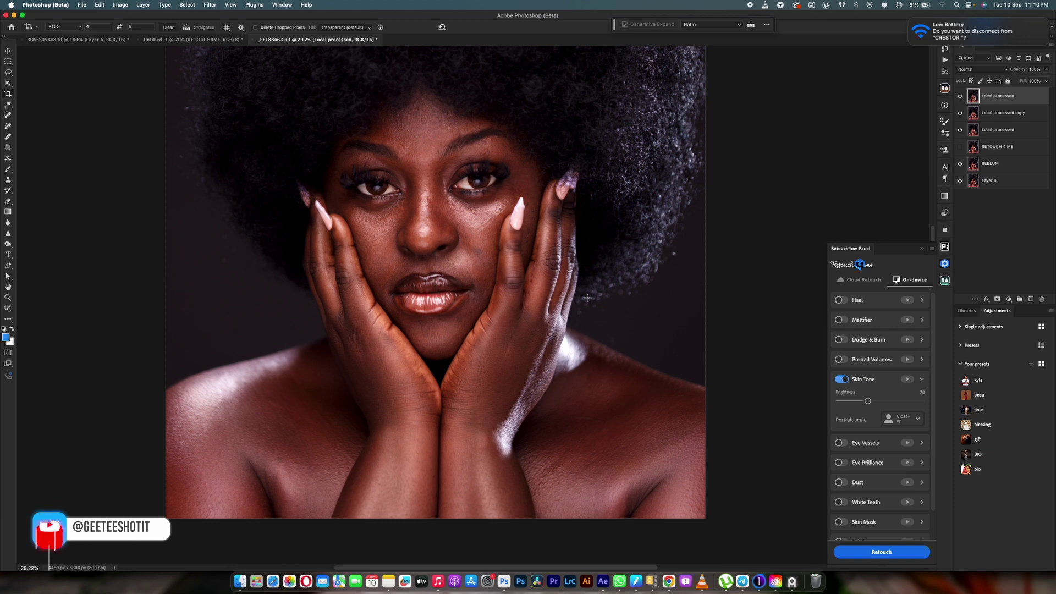
pyautogui.scroll(2, 507, 299)
pyautogui.scroll(-3, 507, 298)
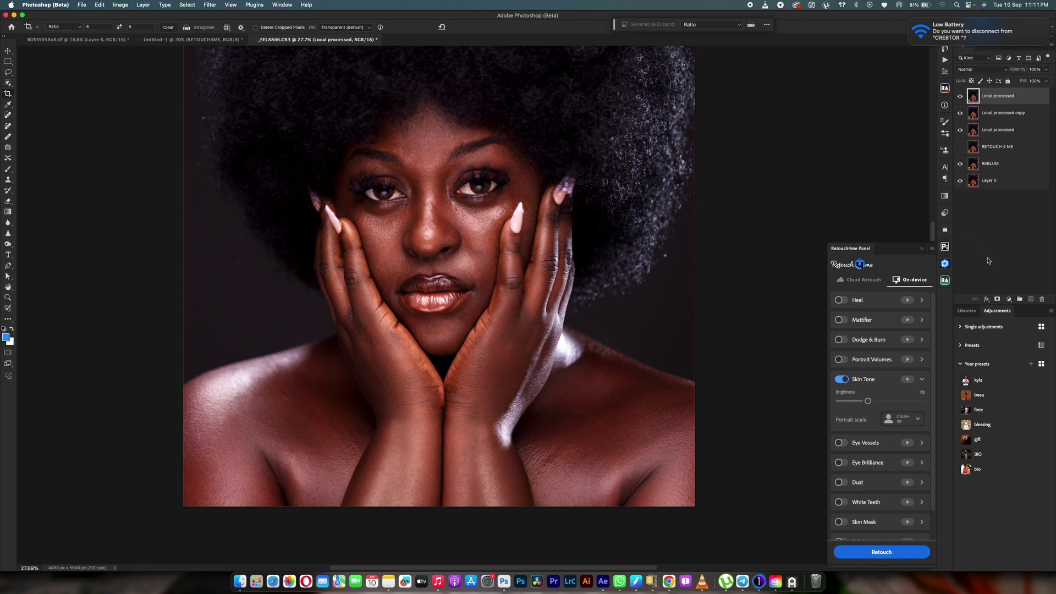
# Add a Selective Color adjustment layer with Whites at Cyan -6 and Reds at Cyan -18 and Yellow +12
pyautogui.click(1013, 299)
pyautogui.click(1006, 489)
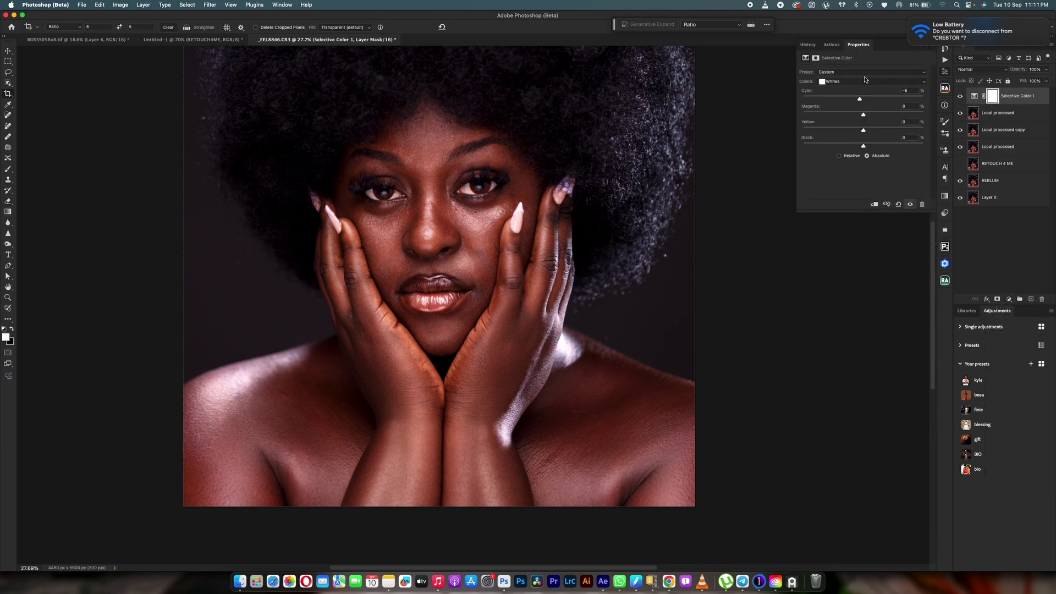
pyautogui.click(867, 81)
pyautogui.click(845, 43)
pyautogui.moveTo(863, 99); pyautogui.dragTo(873, 133)
pyautogui.scroll(-5, 449, 325)
pyautogui.scroll(5, 450, 324)
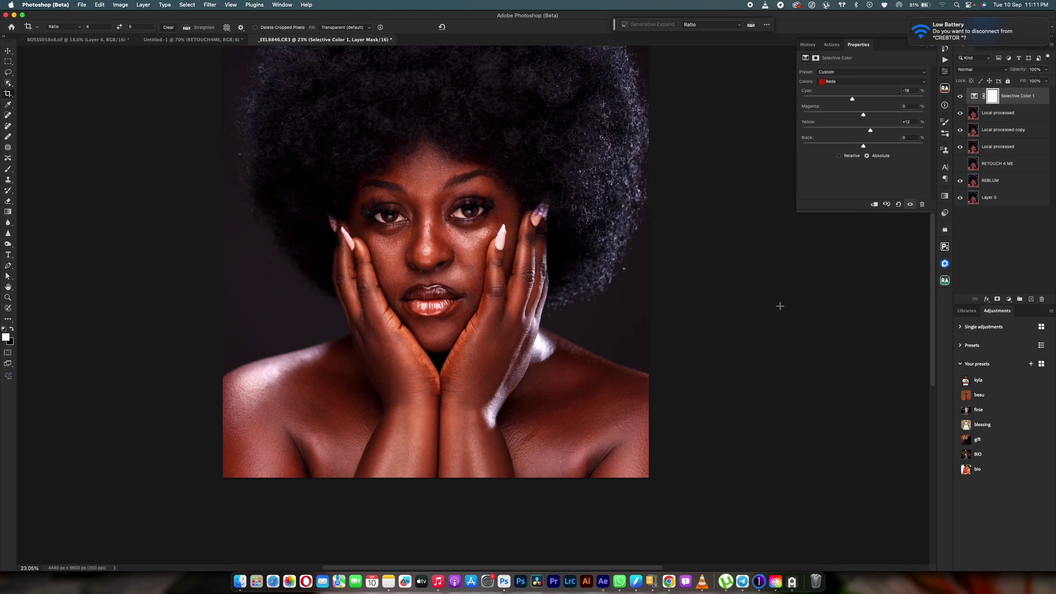
# Hide the Local processed copy layer and compare the shoulder skin with and without the top Local processed layer
pyautogui.click(960, 114)
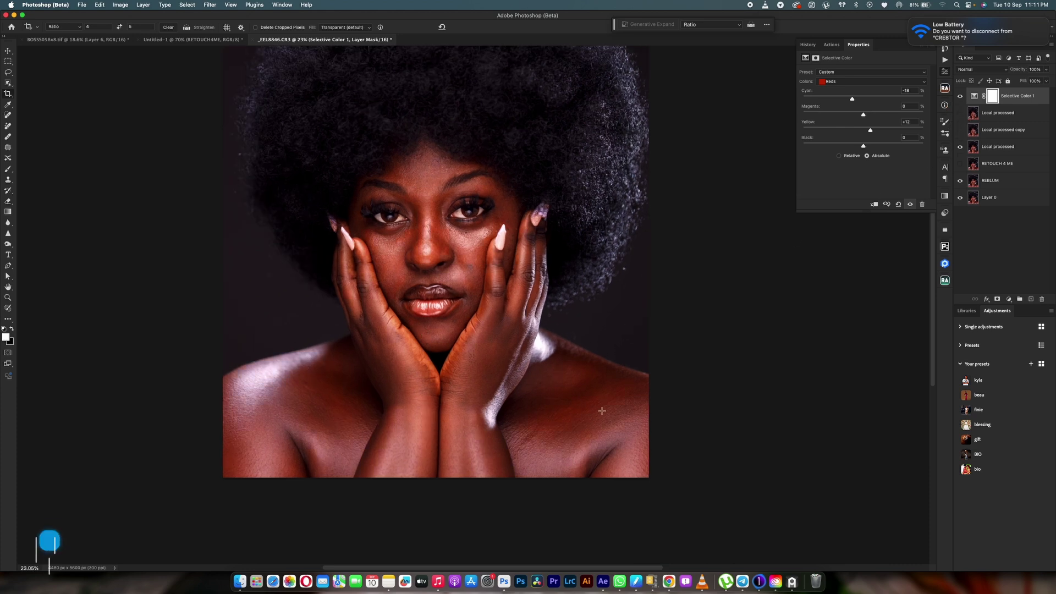
pyautogui.click(960, 115)
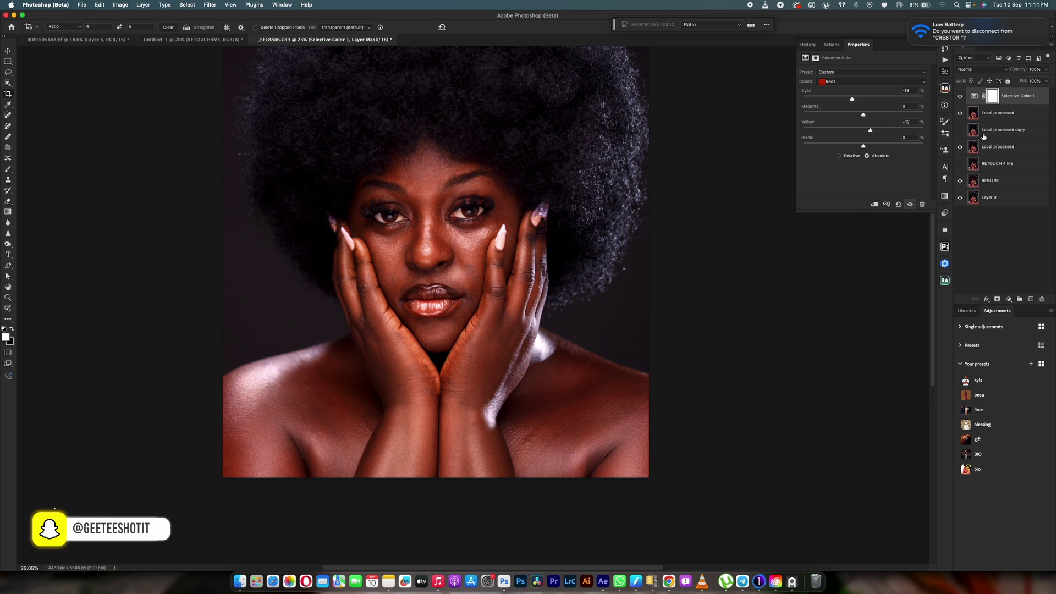
pyautogui.click(960, 113)
pyautogui.scroll(1, 613, 397)
pyautogui.scroll(6, 613, 397)
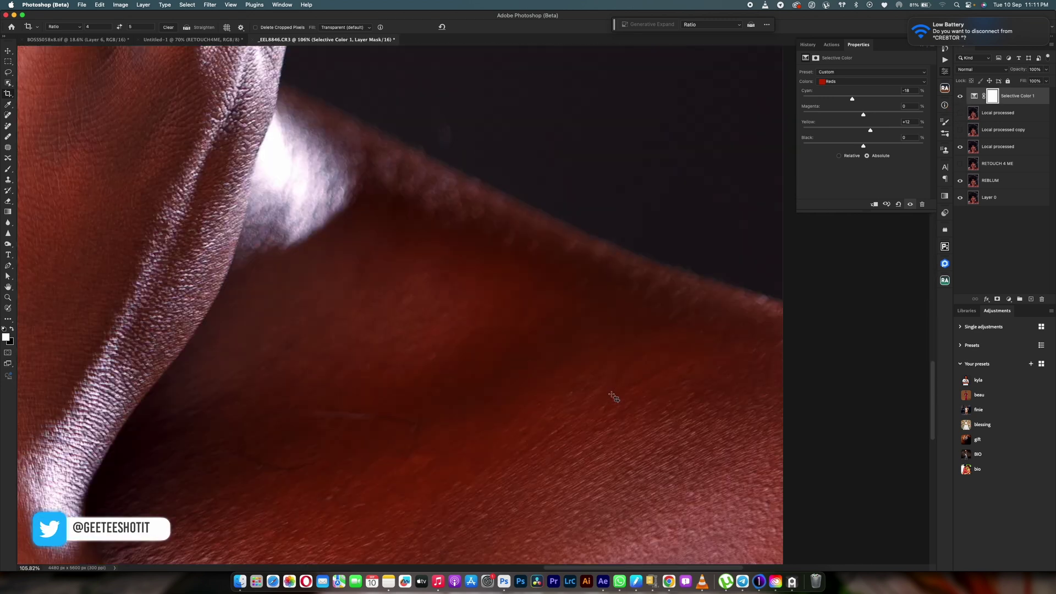
pyautogui.click(960, 113)
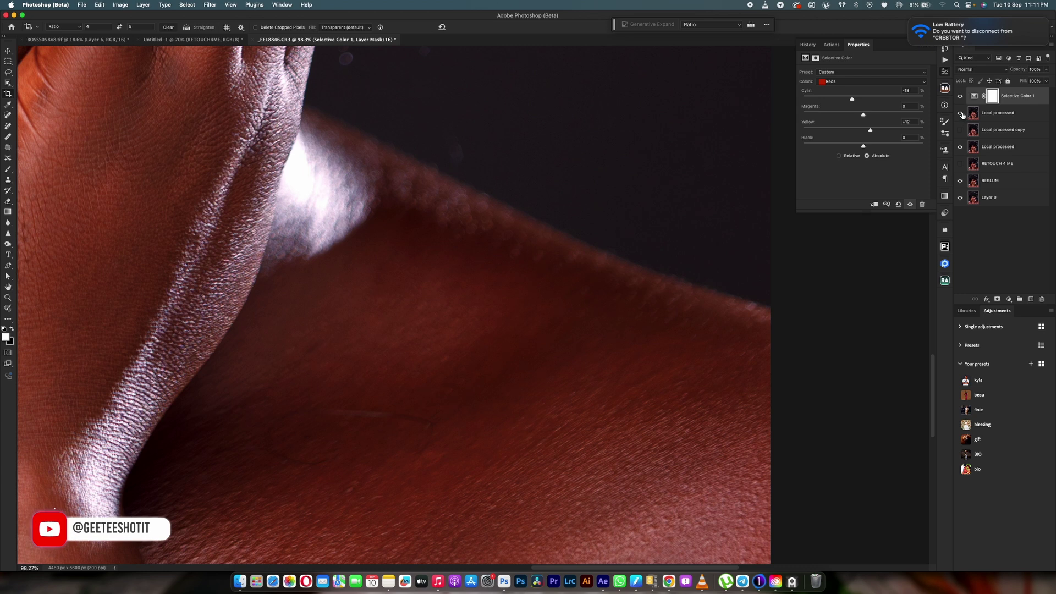
pyautogui.click(960, 114)
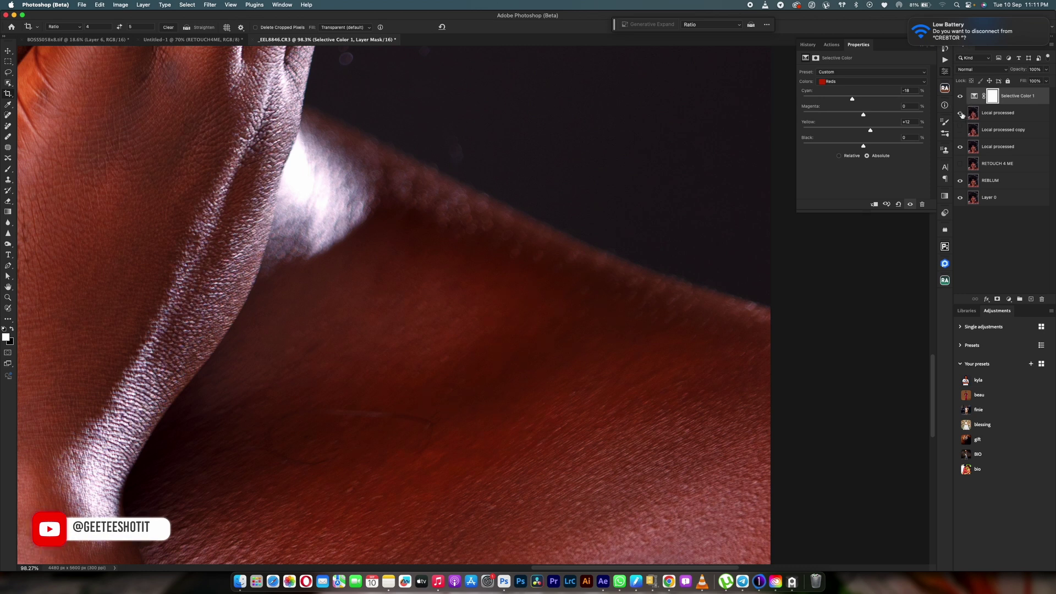
pyautogui.click(960, 114)
pyautogui.scroll(-5, 539, 309)
pyautogui.scroll(3, 539, 309)
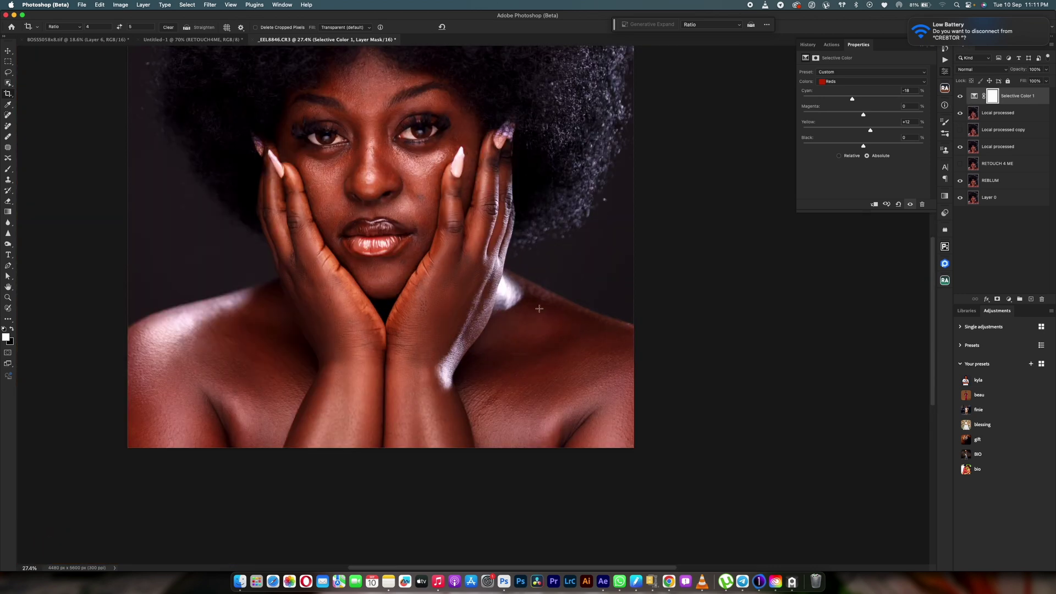
# Adjust the Reds of the Selective Color layer to Magenta +4 and Yellow +10
pyautogui.scroll(2, 582, 309)
pyautogui.click(974, 97)
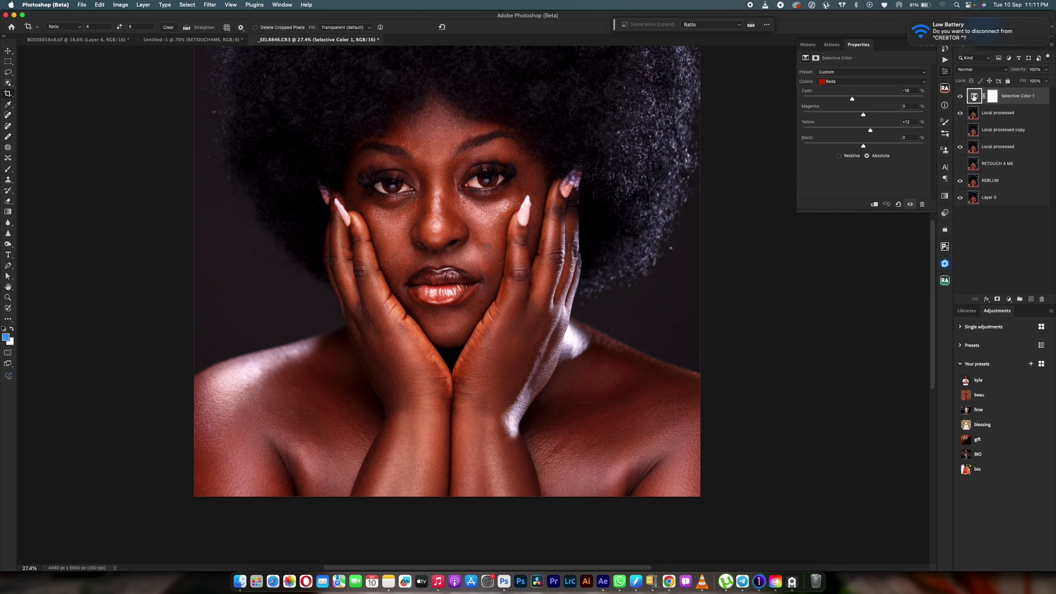
pyautogui.moveTo(862, 114); pyautogui.dragTo(868, 115)
pyautogui.moveTo(869, 133)
pyautogui.mouseDown()
pyautogui.moveTo(878, 132)
pyautogui.moveTo(864, 114)
pyautogui.moveTo(877, 133)
pyautogui.moveTo(869, 131)
pyautogui.mouseUp()
pyautogui.scroll(-2, 630, 244)
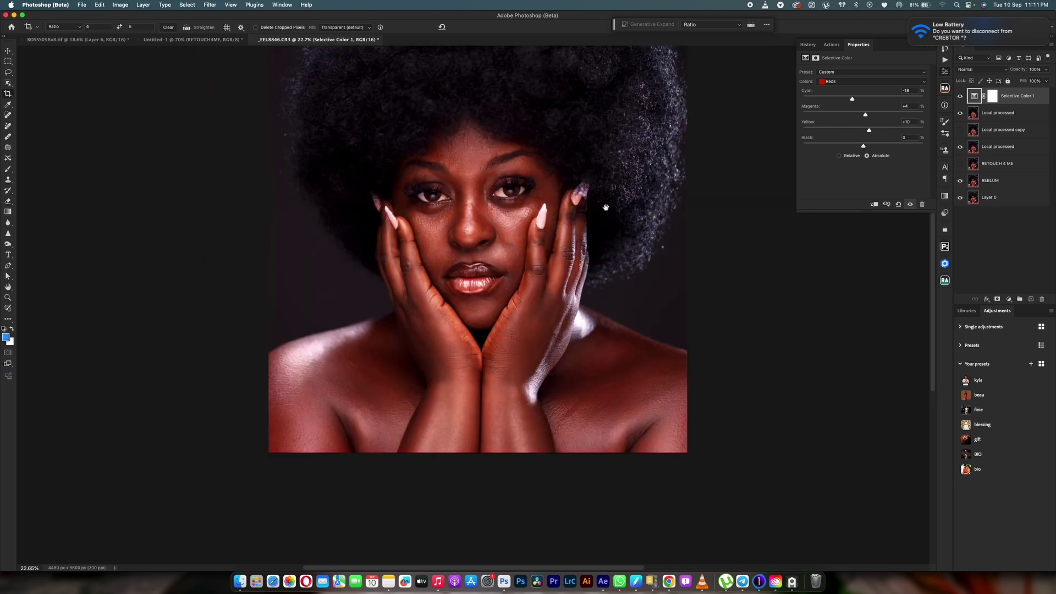
pyautogui.moveTo(606, 208); pyautogui.dragTo(604, 267)
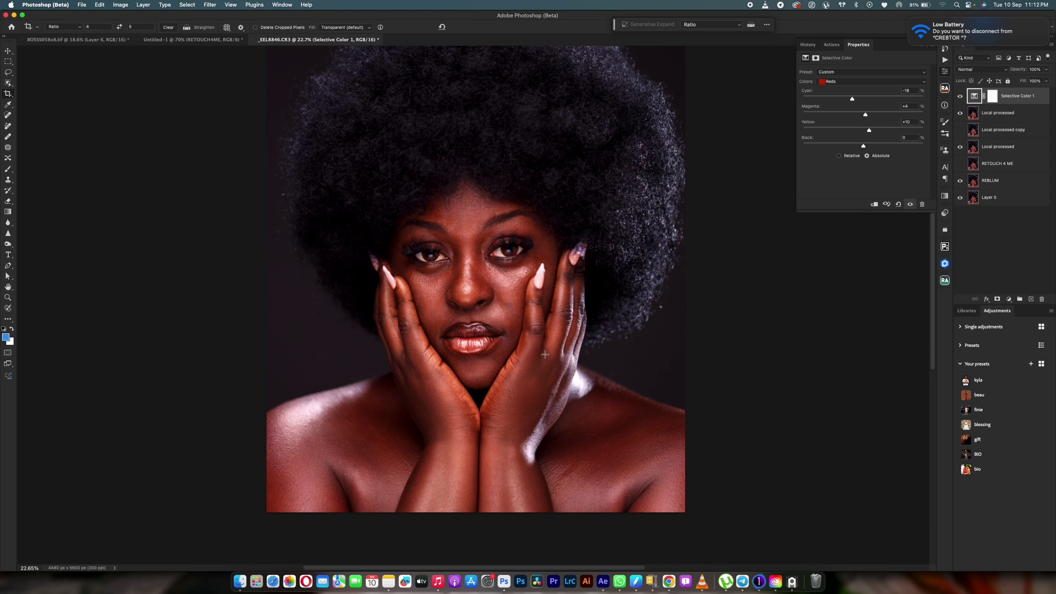
# Set the Yellows of the Selective Color layer to Cyan +15, Magenta +8 and Yellow +6
pyautogui.click(853, 81)
pyautogui.click(847, 88)
pyautogui.click(867, 99)
pyautogui.moveTo(868, 100); pyautogui.dragTo(869, 131)
pyautogui.scroll(-5, 458, 342)
pyautogui.scroll(4, 434, 346)
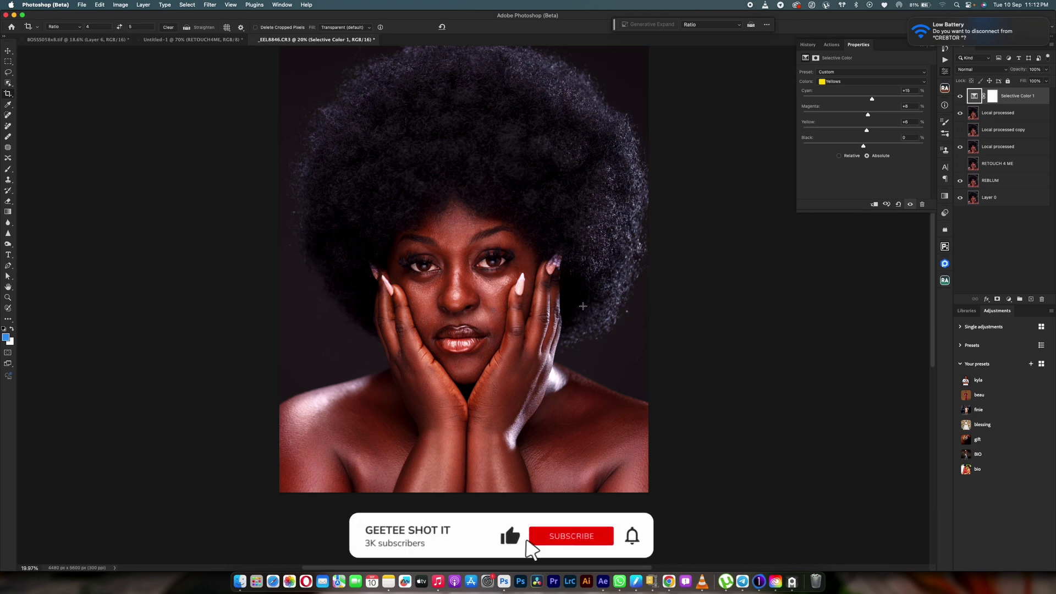
# Examine the colour-adjusted skin on the face and hands up close and the whole portrait at reduced size
pyautogui.scroll(4, 528, 291)
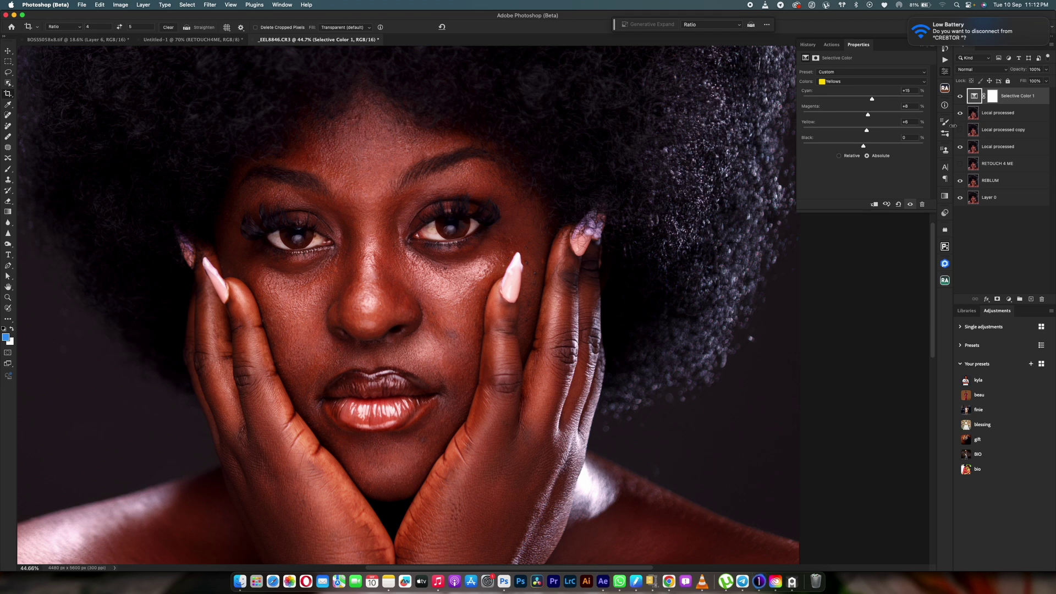
pyautogui.scroll(-5, 602, 384)
pyautogui.scroll(5, 601, 384)
pyautogui.scroll(-3, 602, 382)
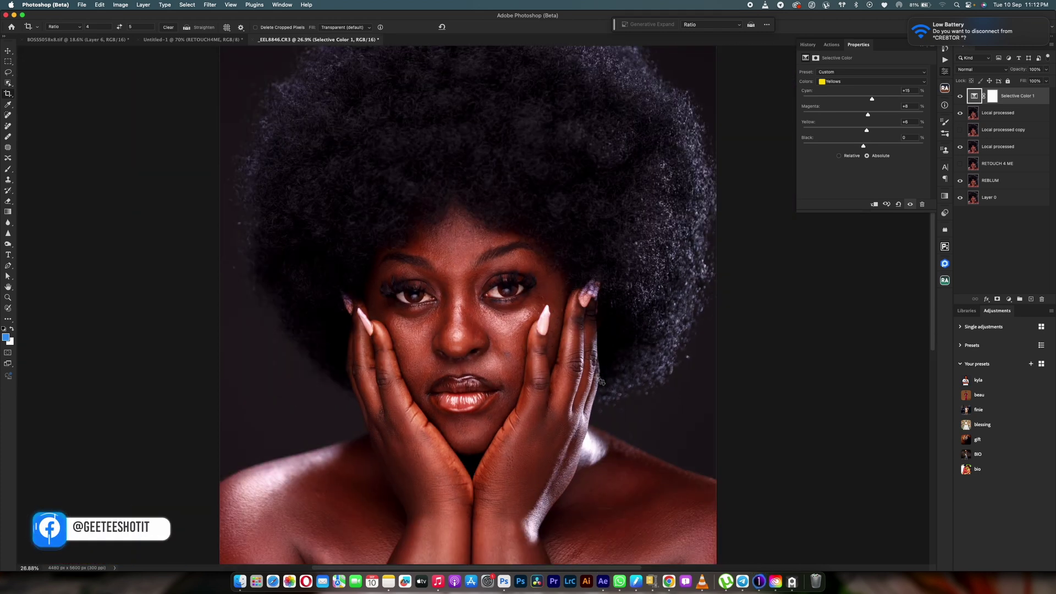
pyautogui.scroll(2, 601, 383)
pyautogui.hscroll(3, 561, 374)
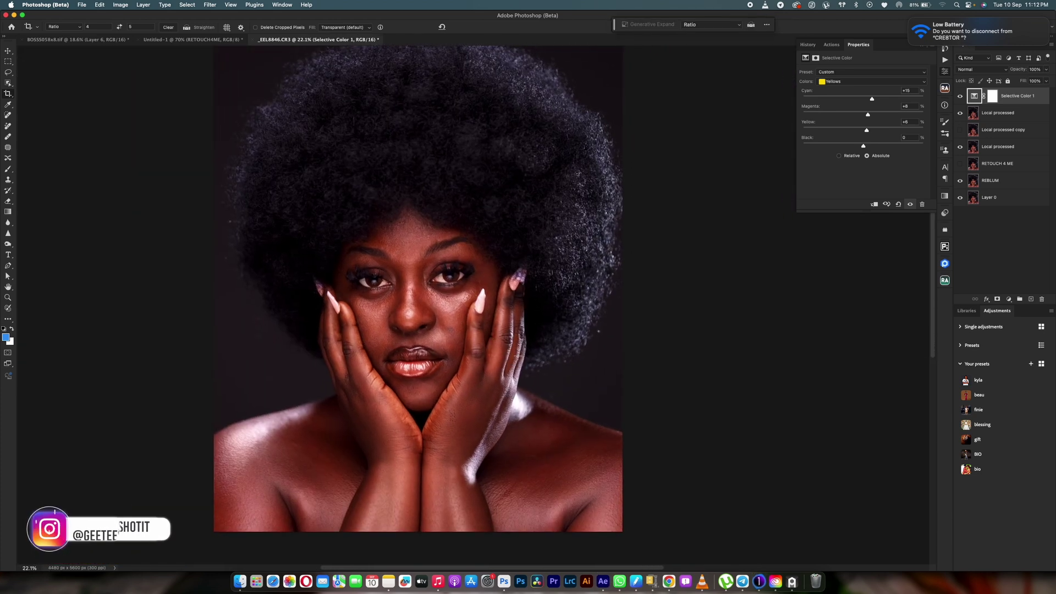
pyautogui.scroll(-1, 523, 360)
pyautogui.scroll(3, 523, 360)
pyautogui.scroll(-2, 523, 360)
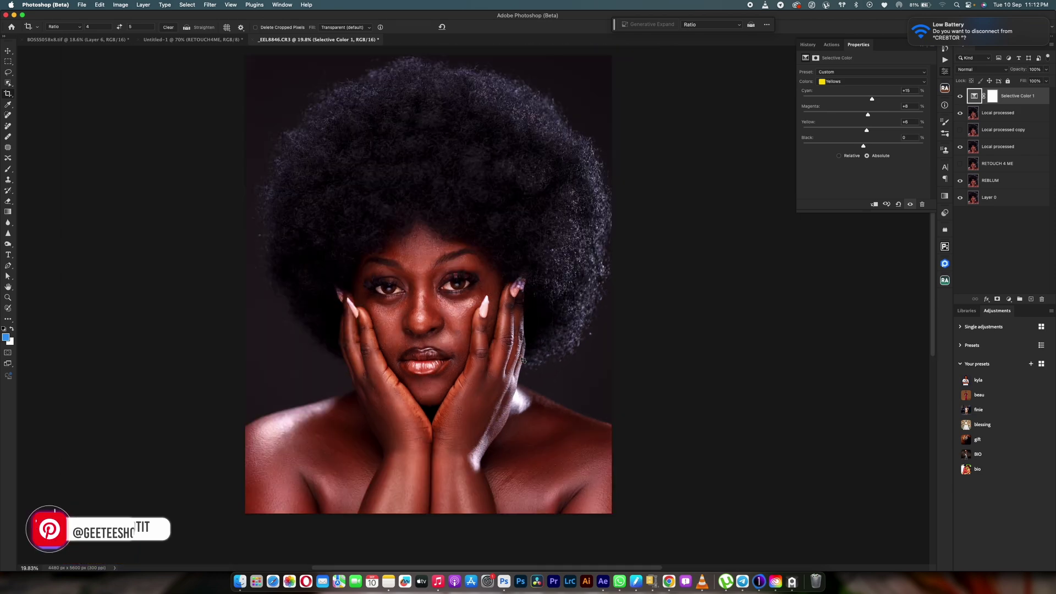
pyautogui.scroll(6, 522, 360)
pyautogui.scroll(-5, 522, 360)
pyautogui.scroll(1, 522, 361)
pyautogui.scroll(-1, 523, 360)
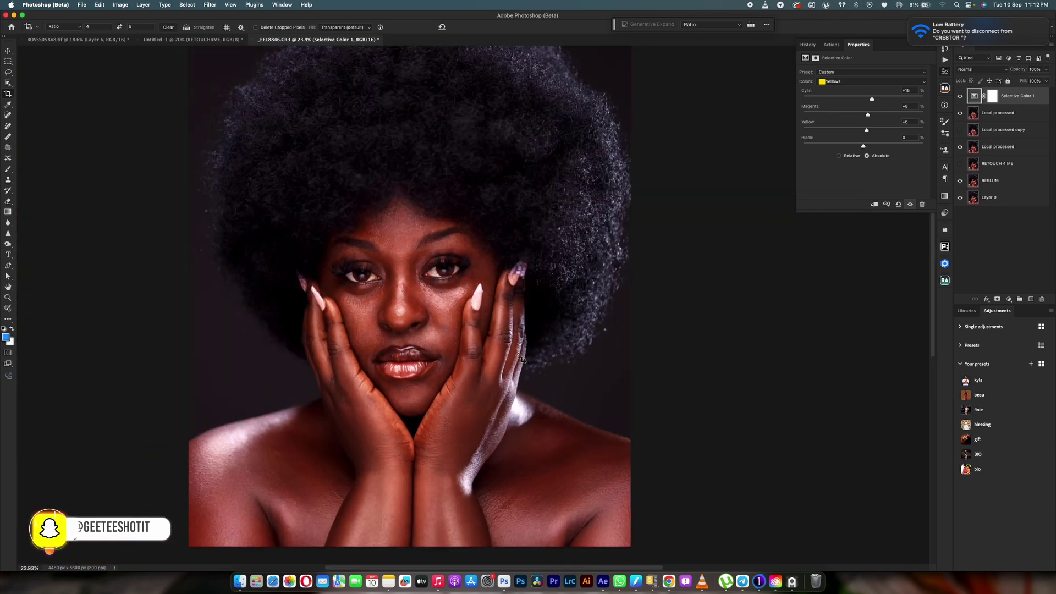
pyautogui.scroll(5, 522, 360)
pyautogui.scroll(-5, 522, 360)
pyautogui.scroll(4, 523, 361)
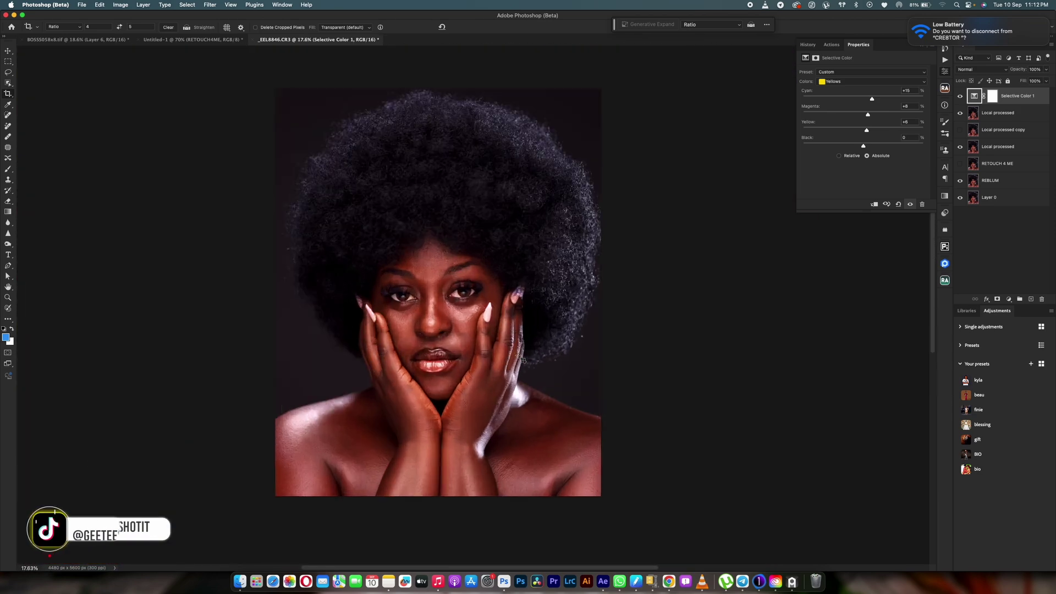
pyautogui.scroll(-4, 525, 359)
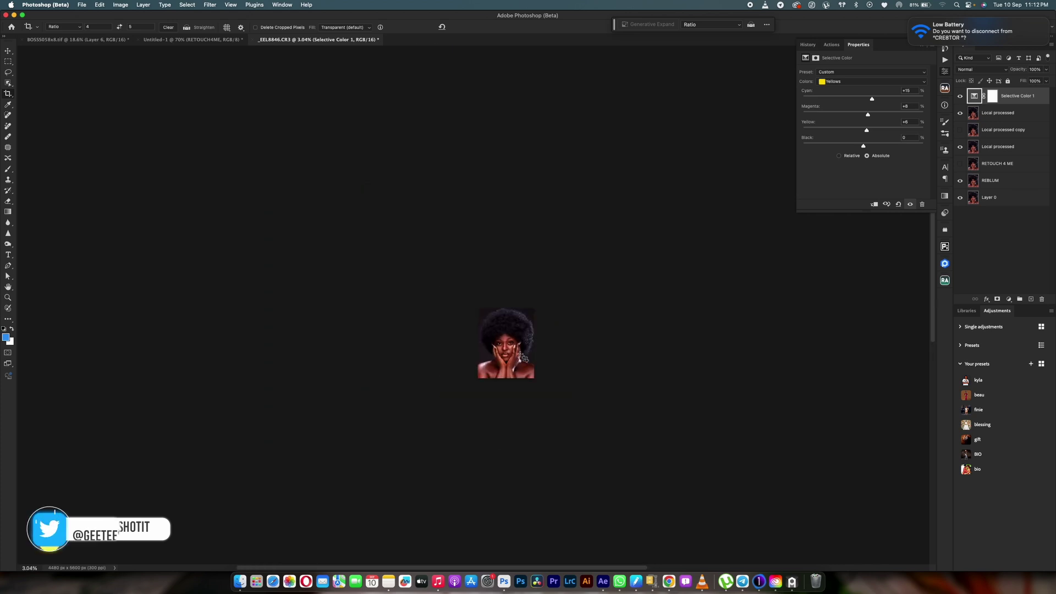
pyautogui.scroll(4, 525, 360)
pyautogui.scroll(4, 526, 360)
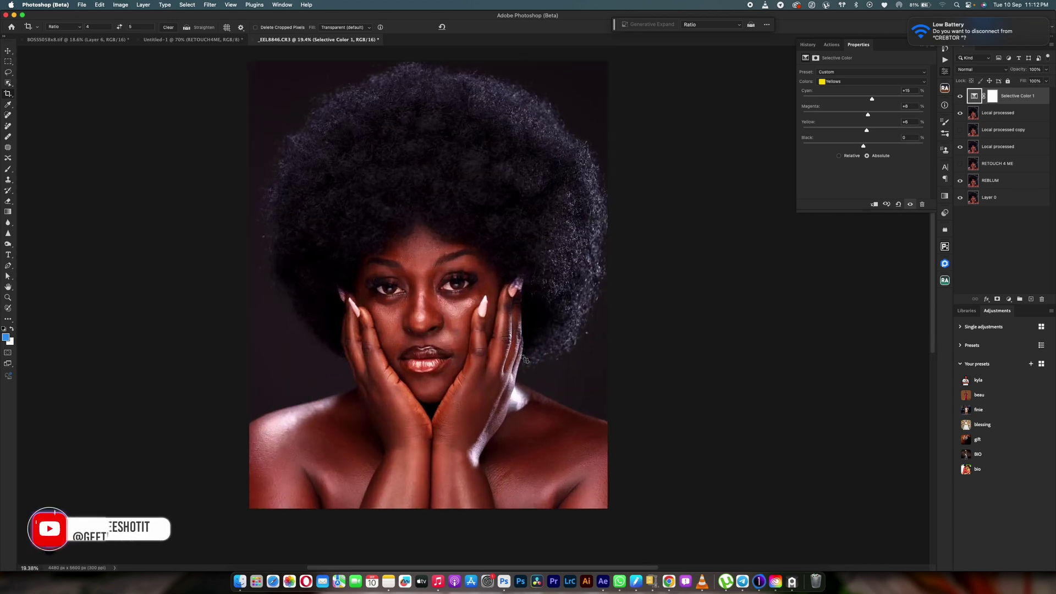